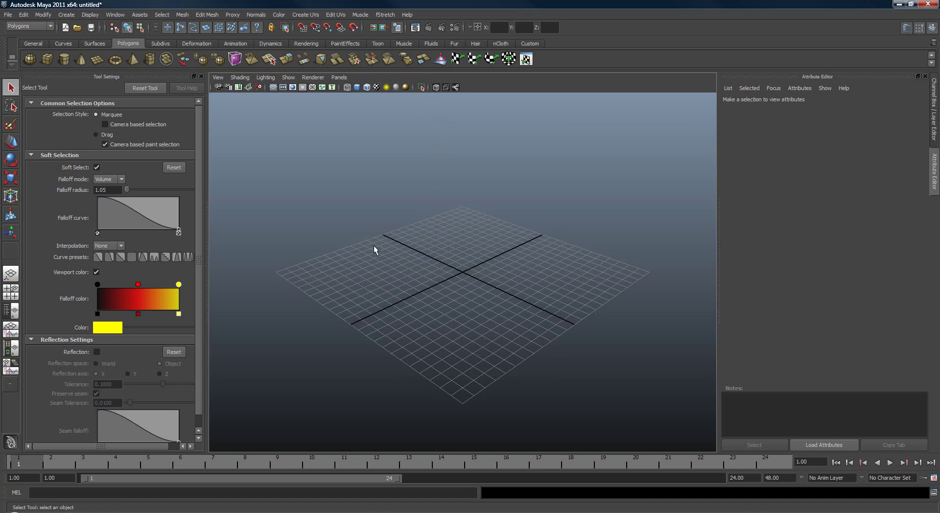
Create a polygon cube on the grid, about 3.8 units high and 4.5 units deep.
{"action": "key", "text": "space"}
{"action": "left_click", "coordinate": [327, 211]}
{"action": "mouse_move", "coordinate": [372, 235]}
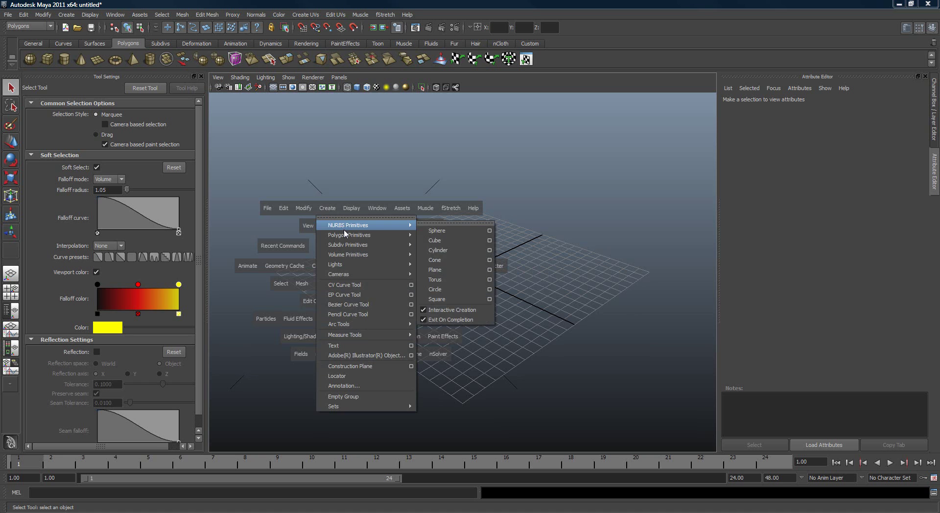
{"action": "left_click", "coordinate": [437, 250]}
{"action": "mouse_move", "coordinate": [444, 252]}
{"action": "left_mouse_down"}
{"action": "mouse_move", "coordinate": [455, 296]}
{"action": "mouse_move", "coordinate": [451, 235]}
{"action": "left_mouse_up"}
{"action": "key", "text": "w"}
{"action": "key", "text": "ctrl+a"}
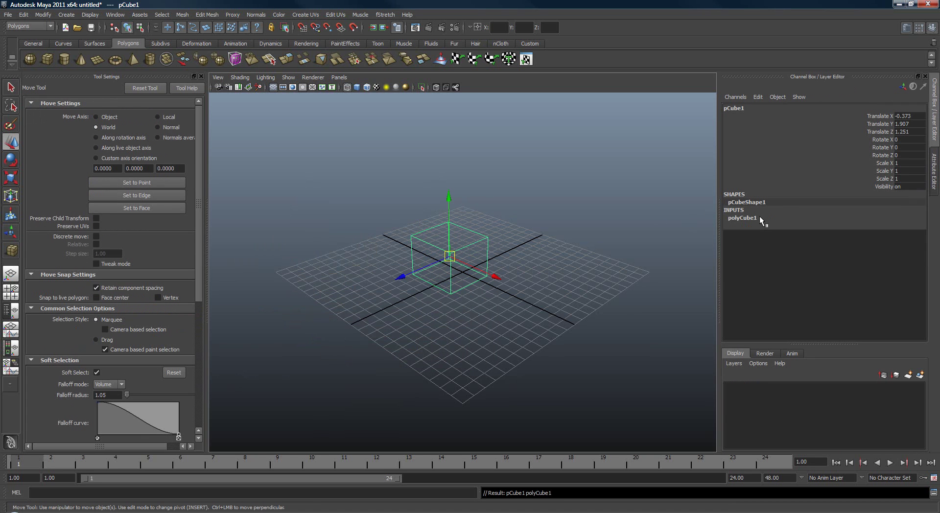
Set the cube's width, height and depth to 1 and its X, Y and Z translation to 0.
{"action": "left_click", "coordinate": [744, 218]}
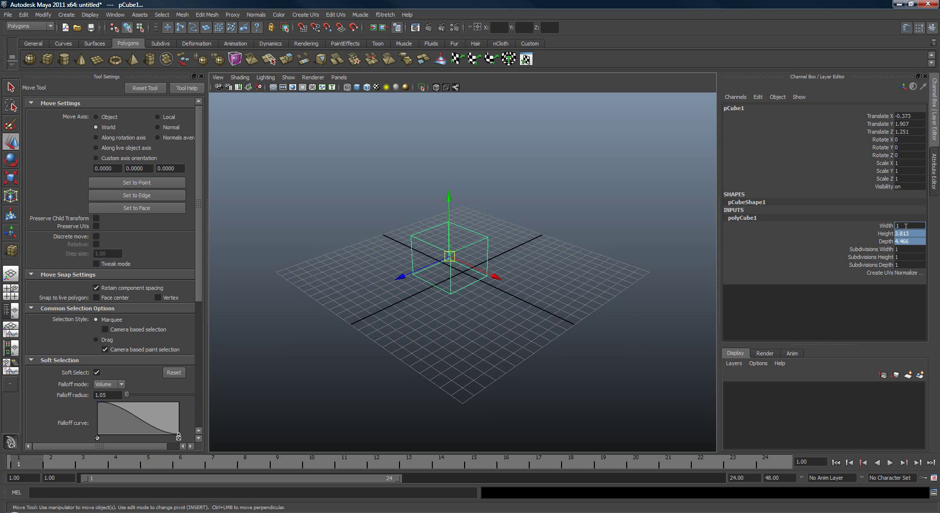
{"action": "key", "text": "Return"}
{"action": "left_click_drag", "start_coordinate": [911, 132], "coordinate": [909, 116]}
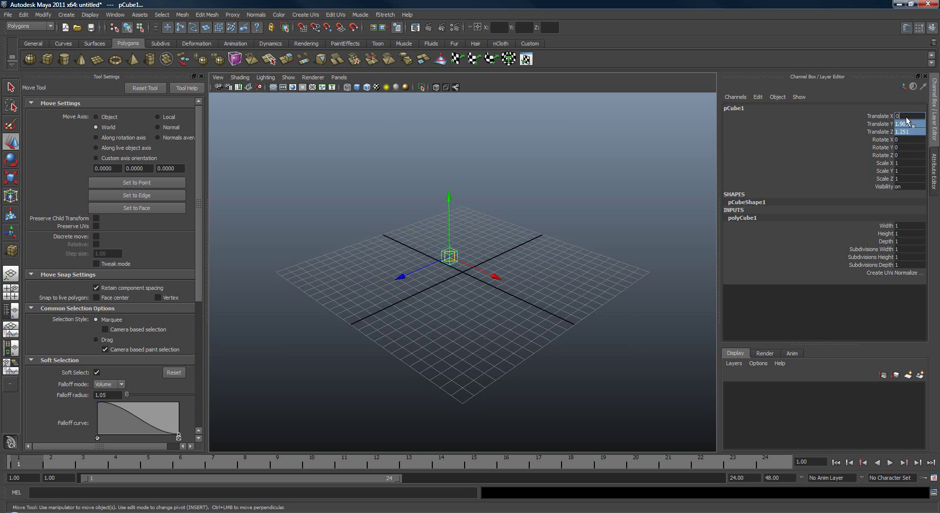
{"action": "type", "text": "0"}
{"action": "key", "text": "Return"}
{"action": "scroll", "coordinate": [441, 183], "scroll_direction": "up", "scroll_amount": 6}
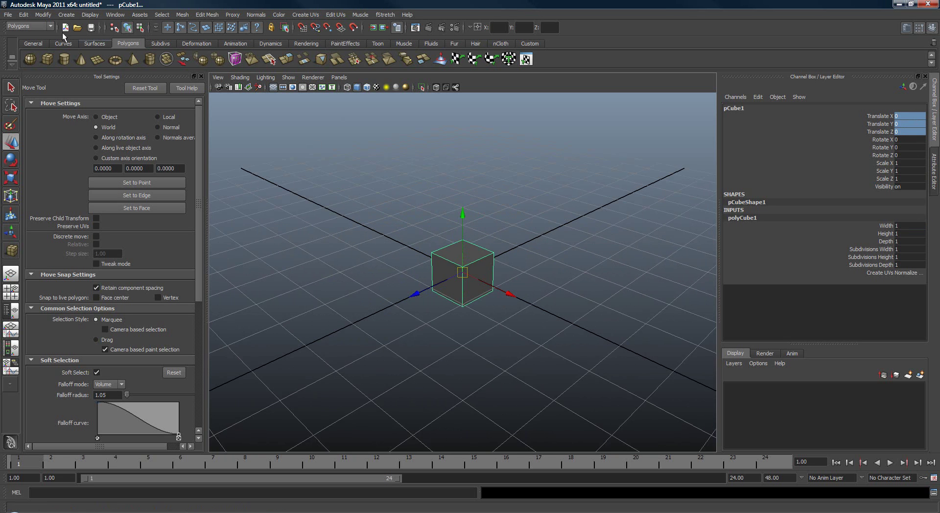
Smooth the cube five times into a dense rounded ball and delete its construction history.
{"action": "left_click", "coordinate": [182, 14]}
{"action": "left_click", "coordinate": [196, 70]}
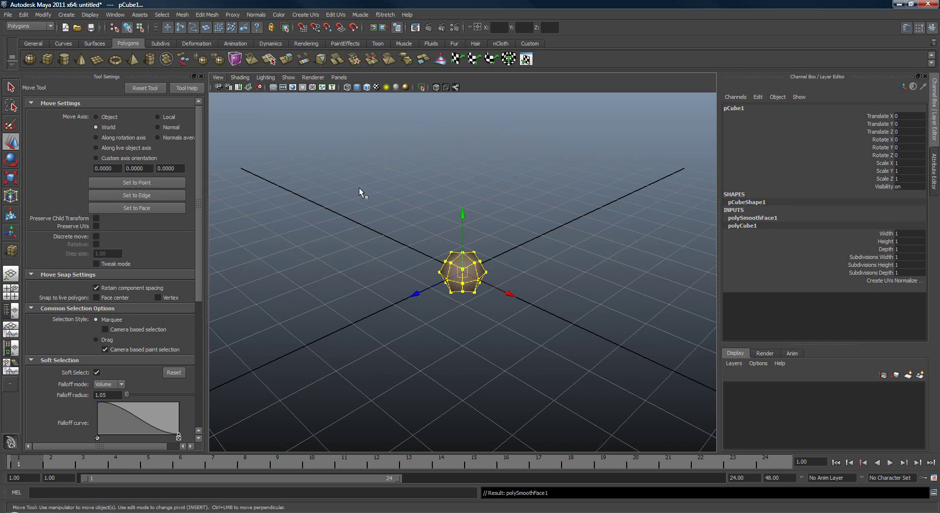
{"action": "scroll", "coordinate": [359, 192], "scroll_direction": "up", "scroll_amount": 3}
{"action": "left_click", "coordinate": [583, 197]}
{"action": "left_click_drag", "start_coordinate": [583, 198], "coordinate": [420, 280]}
{"action": "key", "text": "g"}
{"action": "left_click_drag", "start_coordinate": [542, 239], "coordinate": [416, 291]}
{"action": "key", "text": "g"}
{"action": "left_click_drag", "start_coordinate": [538, 239], "coordinate": [391, 300]}
{"action": "key", "text": "g"}
{"action": "right_click_drag", "start_coordinate": [336, 256], "coordinate": [581, 220], "text": "alt"}
{"action": "left_click_drag", "start_coordinate": [581, 220], "coordinate": [392, 295]}
{"action": "key", "text": "g"}
{"action": "key", "text": "alt+shift+d"}
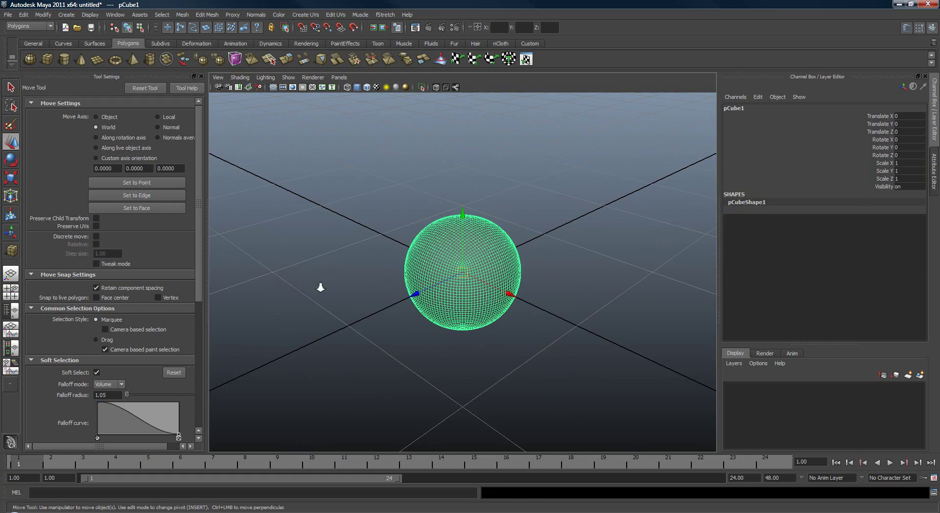
Scale the smoothed ball uniformly to about 2.3 on all axes.
{"action": "right_click_drag", "start_coordinate": [321, 288], "coordinate": [327, 287], "text": "alt"}
{"action": "key", "text": "r"}
{"action": "middle_click_drag", "start_coordinate": [307, 259], "coordinate": [441, 259]}
{"action": "left_click_drag", "start_coordinate": [477, 314], "coordinate": [523, 289], "text": "alt"}
{"action": "scroll", "coordinate": [489, 276], "scroll_direction": "down", "scroll_amount": 2}
{"action": "key", "text": "q"}
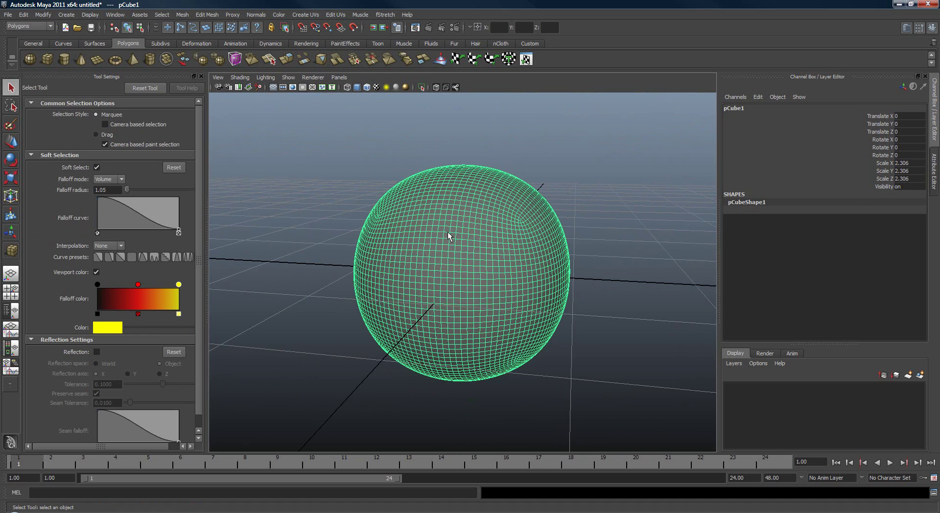
Apply the fStretch deformer to the ball and reselect the ball.
{"action": "left_click", "coordinate": [385, 15]}
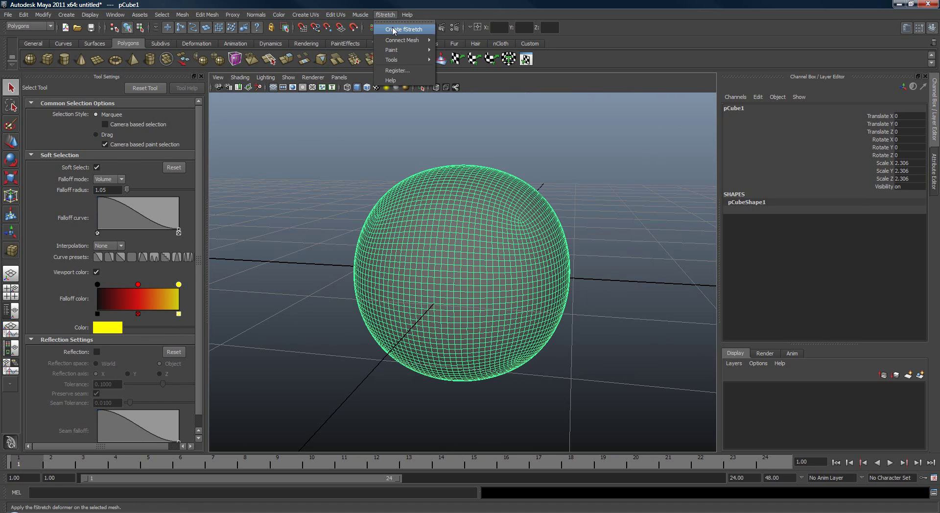
{"action": "left_click", "coordinate": [393, 30]}
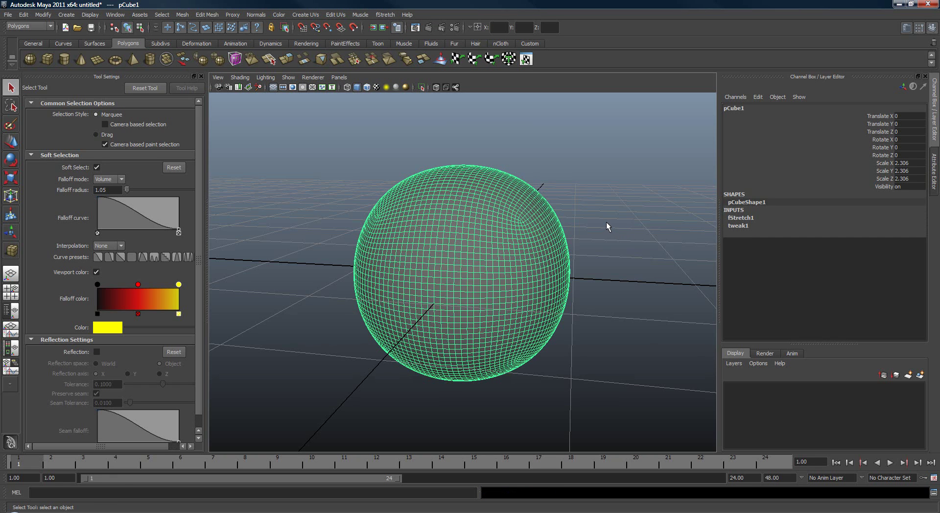
{"action": "left_click", "coordinate": [606, 226]}
{"action": "left_click", "coordinate": [519, 231]}
{"action": "middle_click_drag", "start_coordinate": [566, 251], "coordinate": [536, 240], "text": "alt"}
{"action": "right_click_drag", "start_coordinate": [575, 242], "coordinate": [546, 236], "text": "alt"}
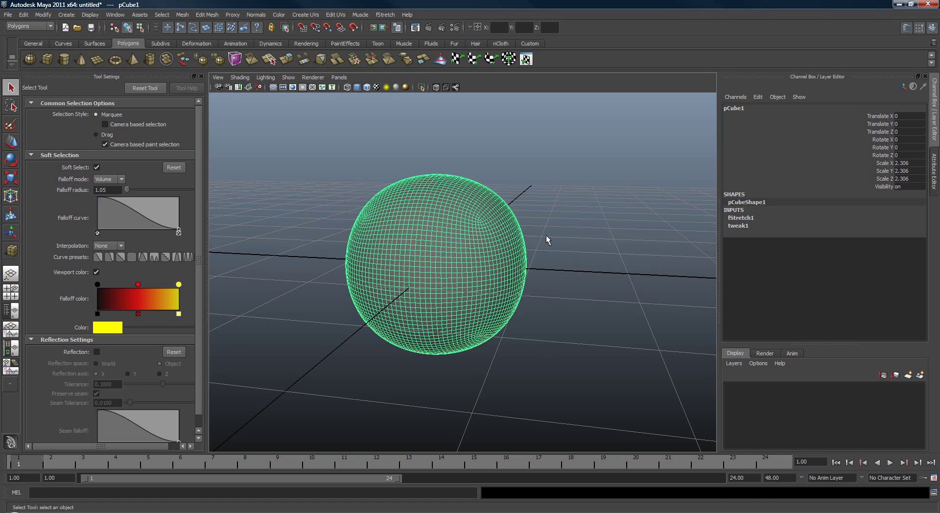
{"action": "left_click", "coordinate": [630, 258]}
{"action": "left_click", "coordinate": [424, 227]}
{"action": "middle_click_drag", "start_coordinate": [447, 238], "coordinate": [413, 224], "text": "alt"}
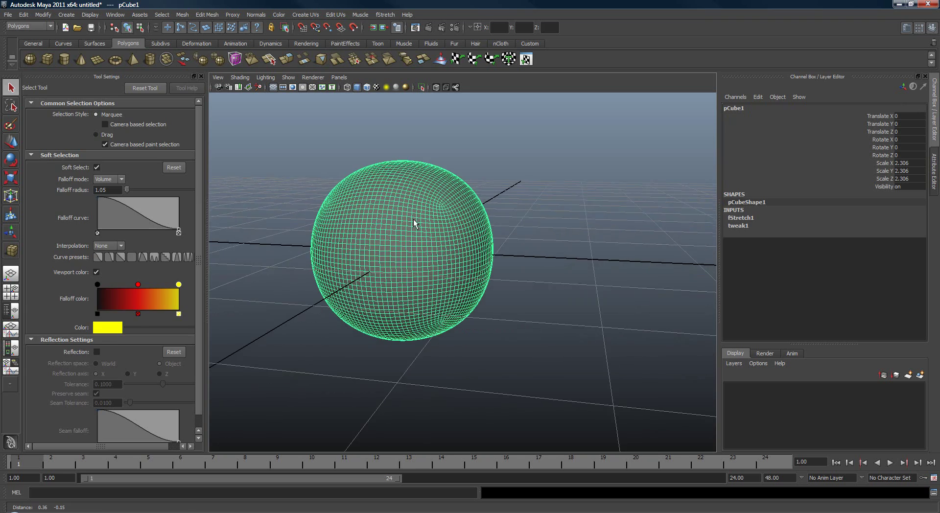
Duplicate the ball, move the copy to about X 2.5, Y 0.8, Z -0.2, and rename it STRETCH.
{"action": "key", "text": "w"}
{"action": "left_click_drag", "start_coordinate": [467, 270], "coordinate": [490, 253], "text": "alt"}
{"action": "key", "text": "ctrl+d"}
{"action": "middle_click_drag", "start_coordinate": [322, 302], "coordinate": [563, 232]}
{"action": "middle_click_drag", "start_coordinate": [564, 232], "coordinate": [479, 209], "text": "alt"}
{"action": "double_click", "coordinate": [734, 108]}
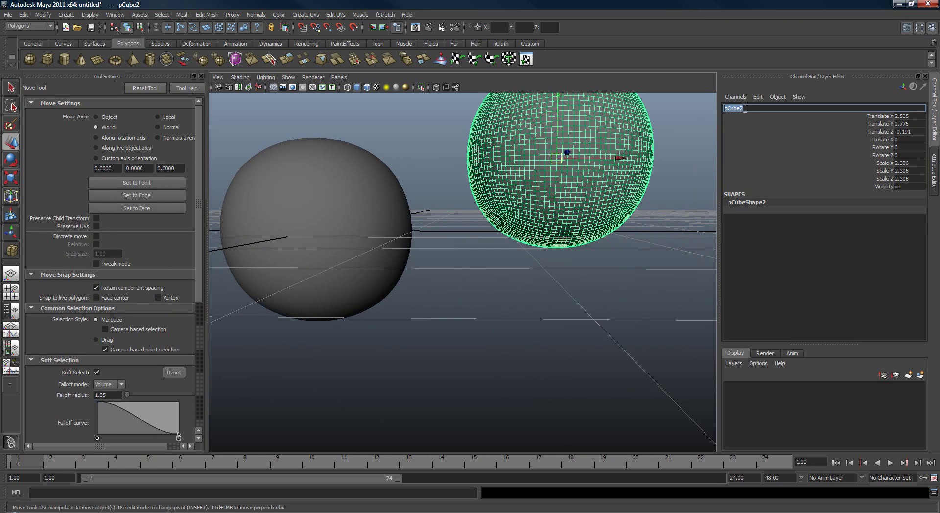
{"action": "type", "text": "STRETH"}
{"action": "key", "text": "Return"}
{"action": "key", "text": "Return"}
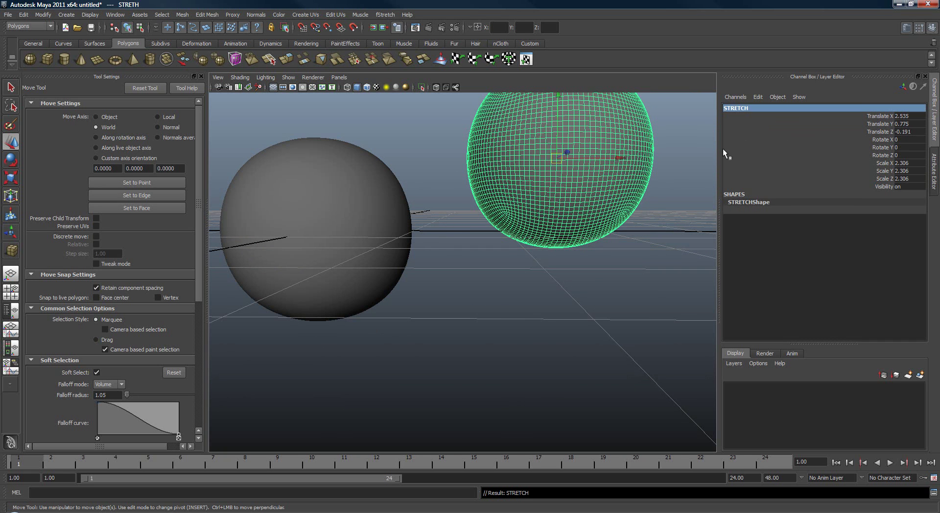
Duplicate the STRETCH ball, move the copy below it to about X 2.9, Y -1.4, Z 0.1, and rename it SQUASH.
{"action": "right_click_drag", "start_coordinate": [536, 187], "coordinate": [470, 164], "text": "alt"}
{"action": "key", "text": "ctrl+d"}
{"action": "middle_click_drag", "start_coordinate": [470, 165], "coordinate": [491, 325]}
{"action": "double_click", "coordinate": [755, 108]}
{"action": "type", "text": "SQUASH"}
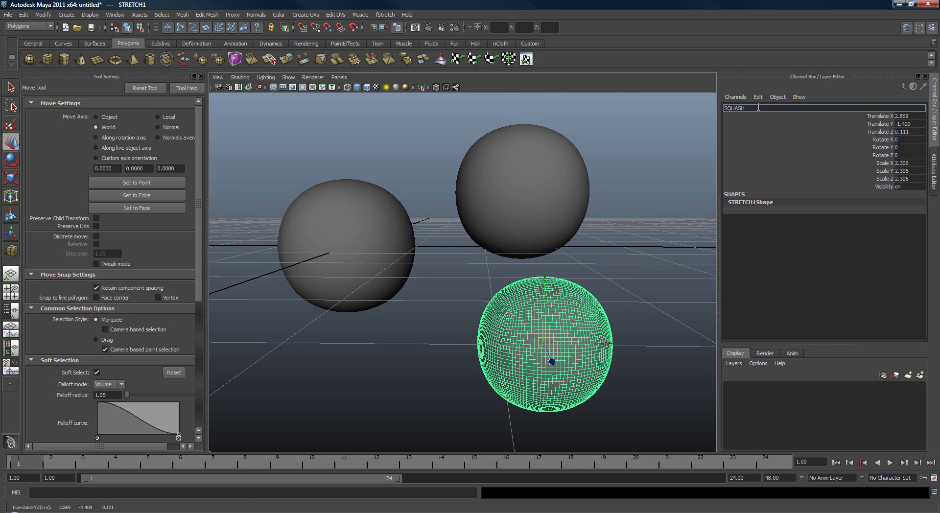
{"action": "key", "text": "Return"}
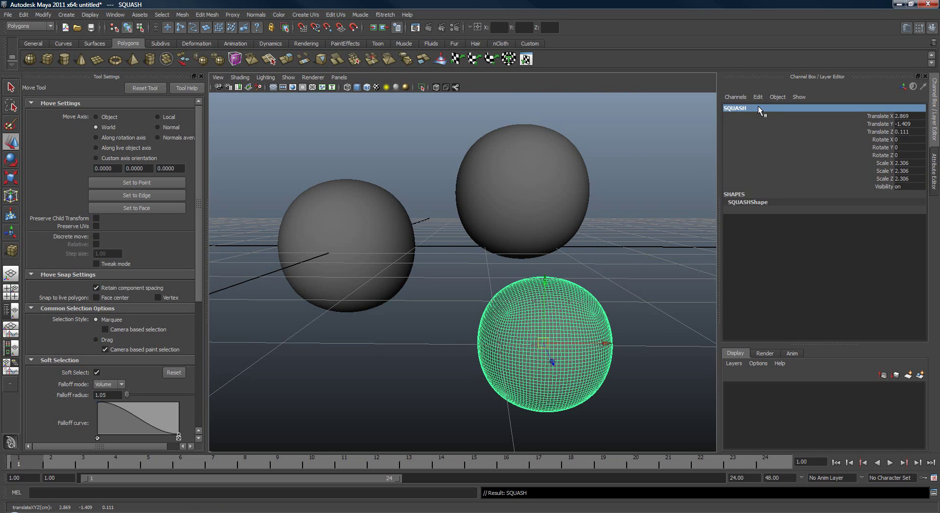
Connect the STRETCH mesh to the original ball's fStretch deformer as its Stretch target.
{"action": "left_click", "coordinate": [531, 171]}
{"action": "left_click_drag", "start_coordinate": [444, 201], "coordinate": [509, 161], "text": "alt"}
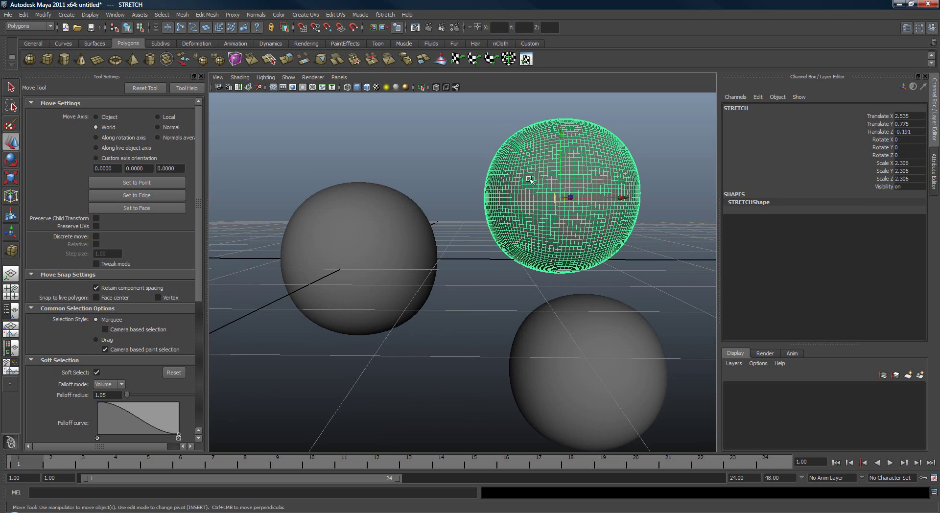
{"action": "left_click", "coordinate": [406, 225]}
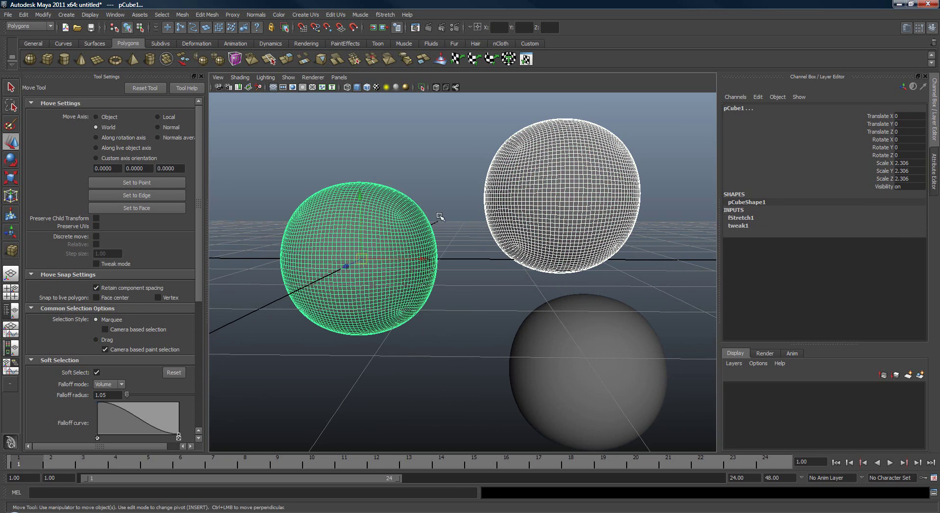
{"action": "left_click", "coordinate": [386, 14]}
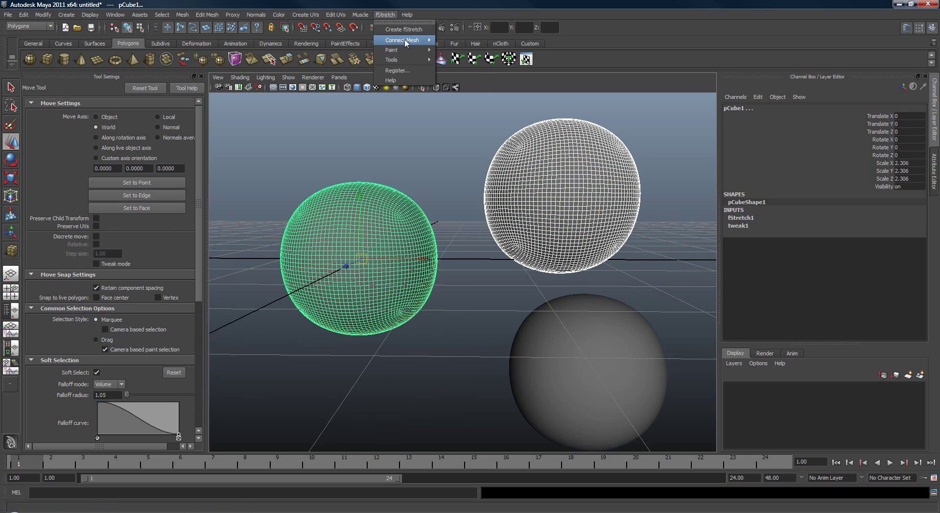
{"action": "mouse_move", "coordinate": [404, 40]}
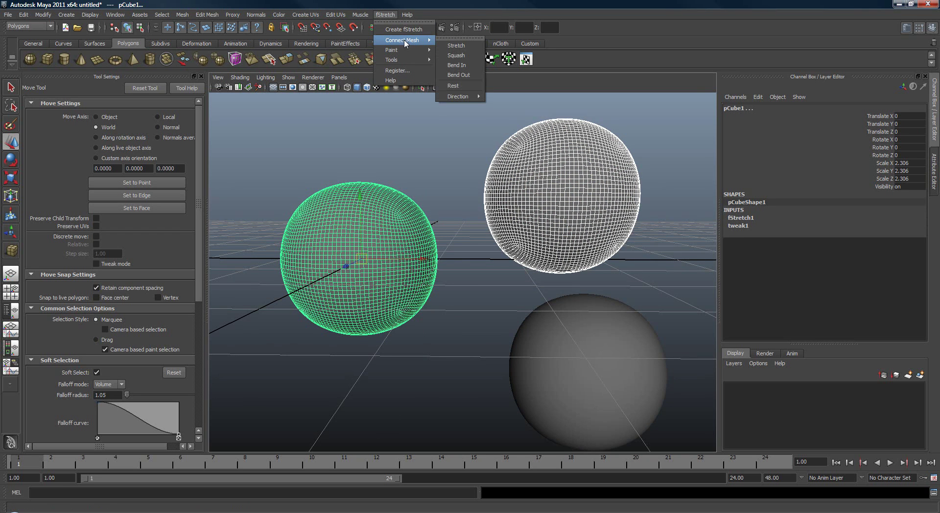
{"action": "left_click", "coordinate": [455, 45]}
Connect the SQUASH mesh to the original ball's fStretch deformer as its Squash target and clear the selection.
{"action": "left_click", "coordinate": [578, 354]}
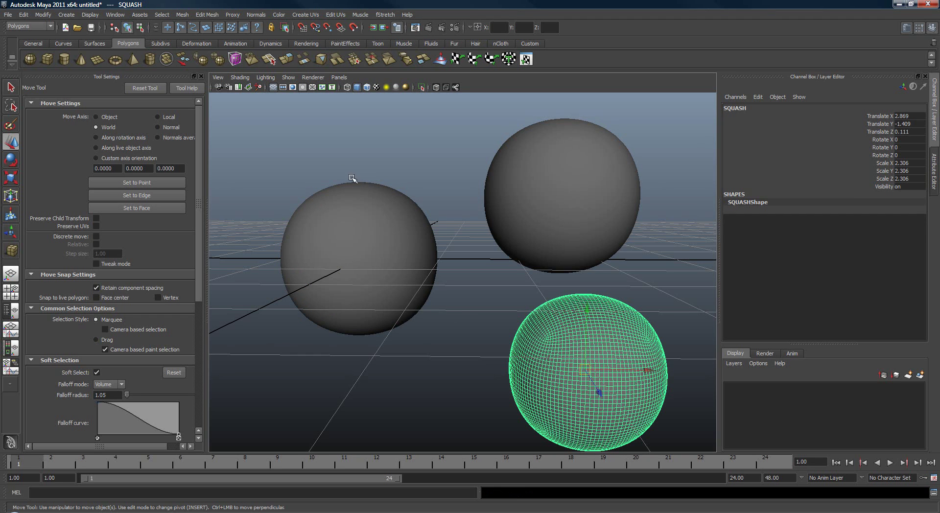
{"action": "left_click", "coordinate": [392, 227], "text": "shift"}
{"action": "left_click", "coordinate": [385, 15]}
{"action": "mouse_move", "coordinate": [398, 42]}
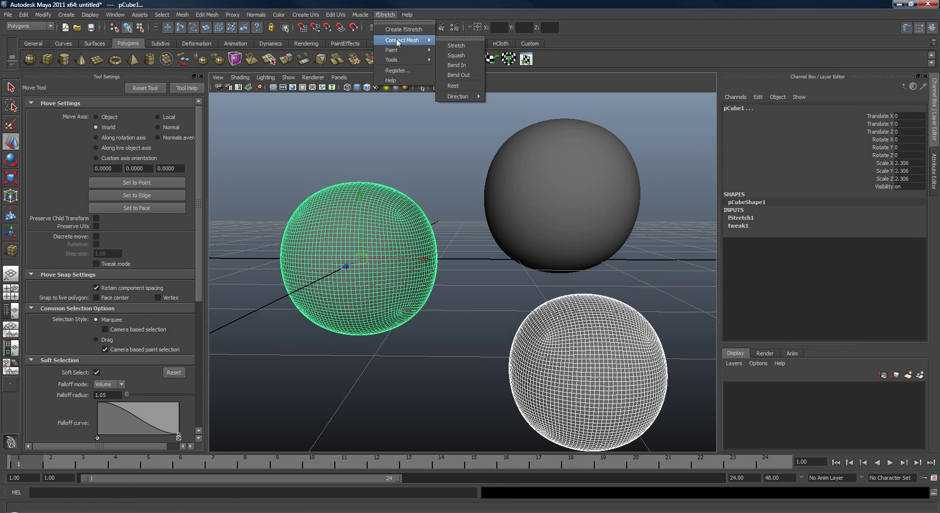
{"action": "left_click", "coordinate": [455, 56]}
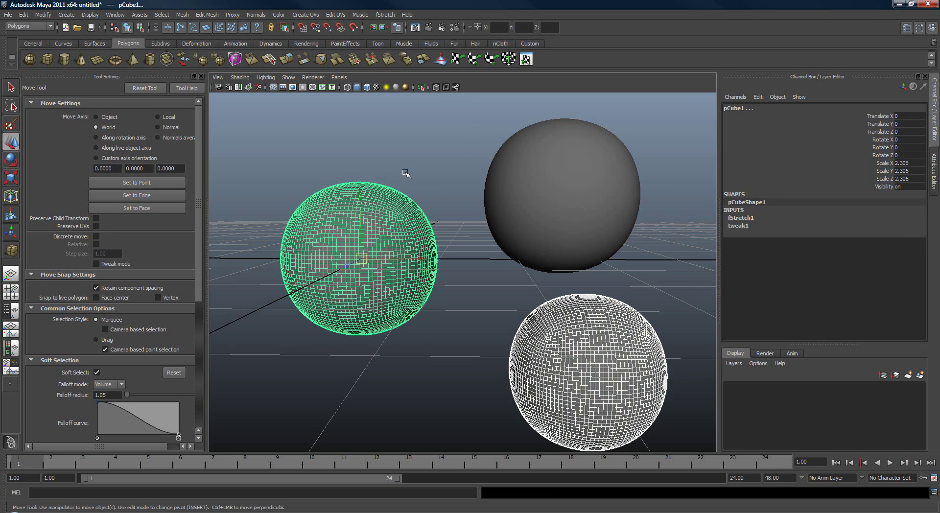
{"action": "left_click", "coordinate": [405, 172]}
Select vertices at the top of the original ball with soft selection and move them up to elongate the shape.
{"action": "left_click_drag", "start_coordinate": [345, 180], "coordinate": [422, 184], "text": "alt"}
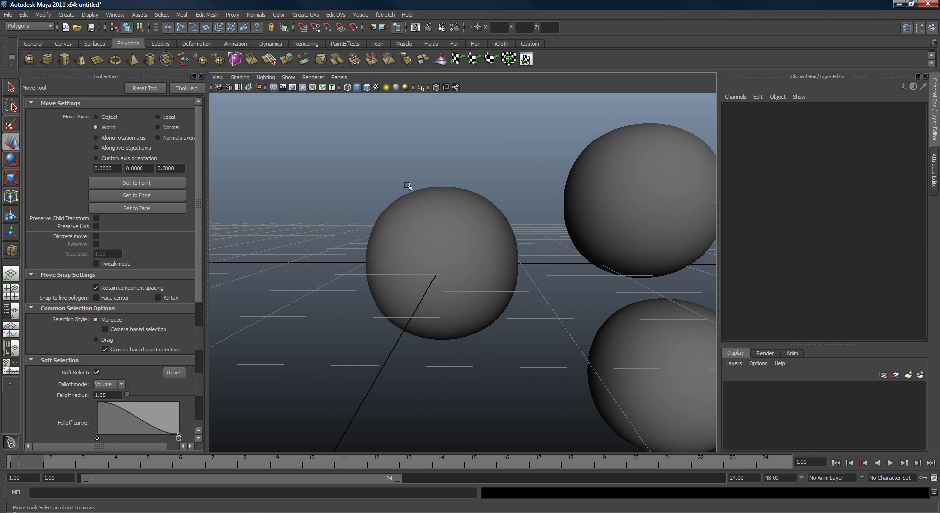
{"action": "left_click", "coordinate": [459, 223]}
{"action": "right_click", "coordinate": [460, 203]}
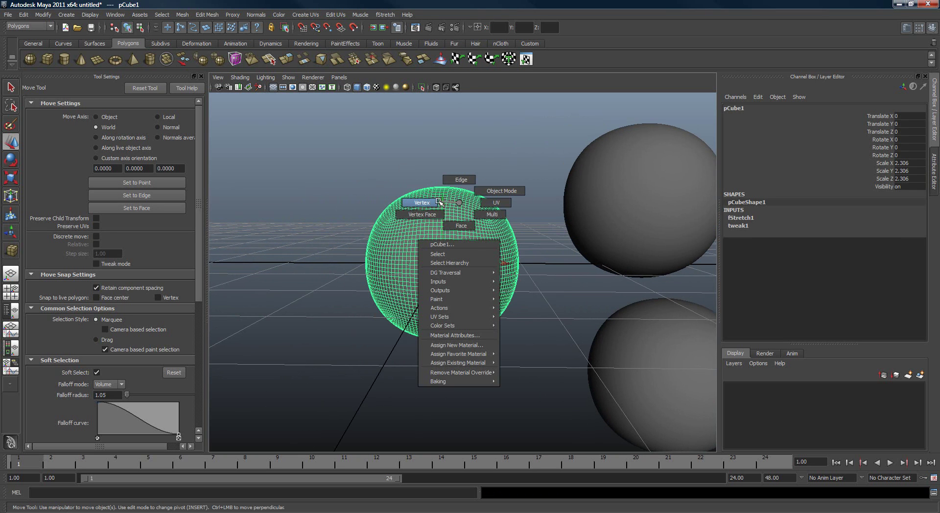
{"action": "left_click", "coordinate": [439, 202]}
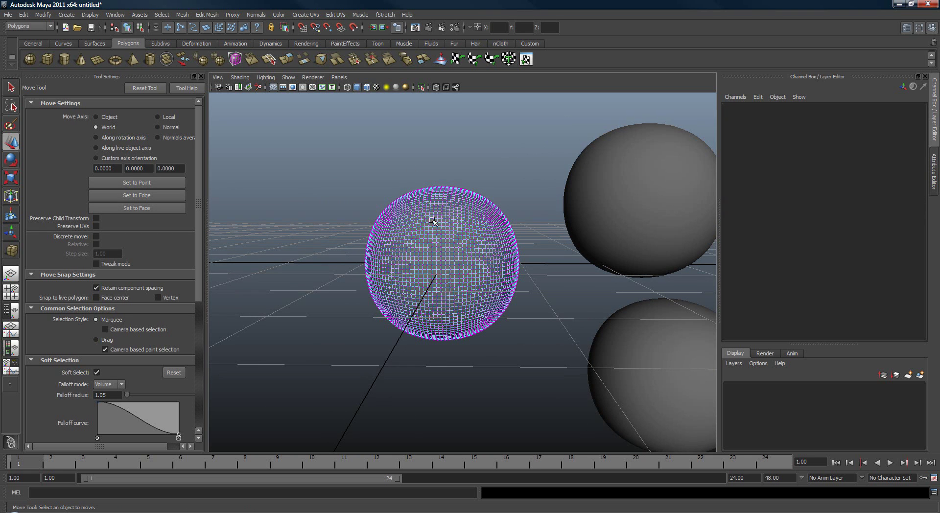
{"action": "left_click_drag", "start_coordinate": [501, 223], "coordinate": [471, 223]}
{"action": "middle_click_drag", "start_coordinate": [447, 286], "coordinate": [451, 200]}
{"action": "middle_click_drag", "start_coordinate": [548, 235], "coordinate": [508, 244], "text": "alt"}
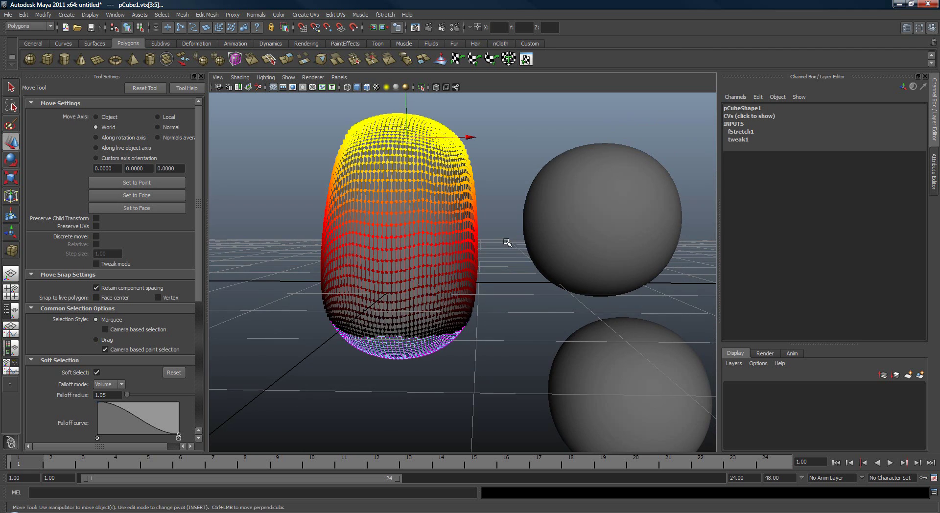
{"action": "left_click_drag", "start_coordinate": [507, 243], "coordinate": [497, 228], "text": "alt"}
Select all vertices of the STRETCH mesh and scale them down uniformly to shrink the target shape.
{"action": "left_click", "coordinate": [494, 197]}
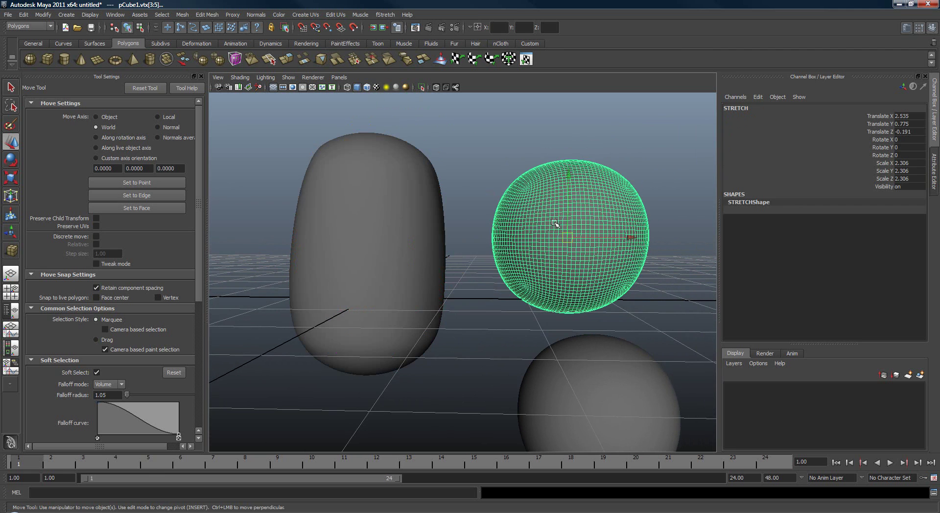
{"action": "left_click_drag", "start_coordinate": [493, 197], "coordinate": [548, 249], "text": "alt"}
{"action": "right_click", "coordinate": [562, 200]}
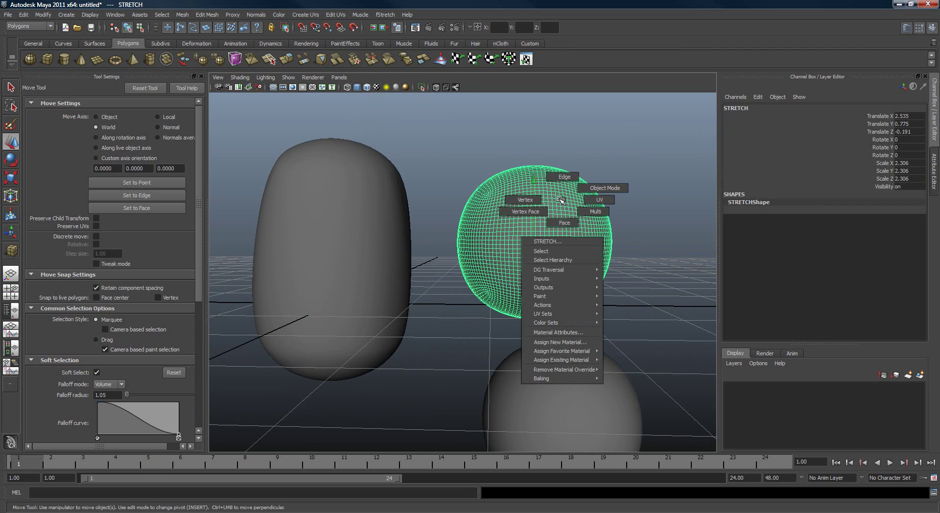
{"action": "right_click_drag", "start_coordinate": [532, 216], "coordinate": [608, 168]}
{"action": "left_click_drag", "start_coordinate": [559, 254], "coordinate": [400, 356]}
{"action": "key", "text": "r"}
{"action": "middle_click_drag", "start_coordinate": [618, 304], "coordinate": [617, 304]}
{"action": "left_click_drag", "start_coordinate": [618, 305], "coordinate": [462, 217]}
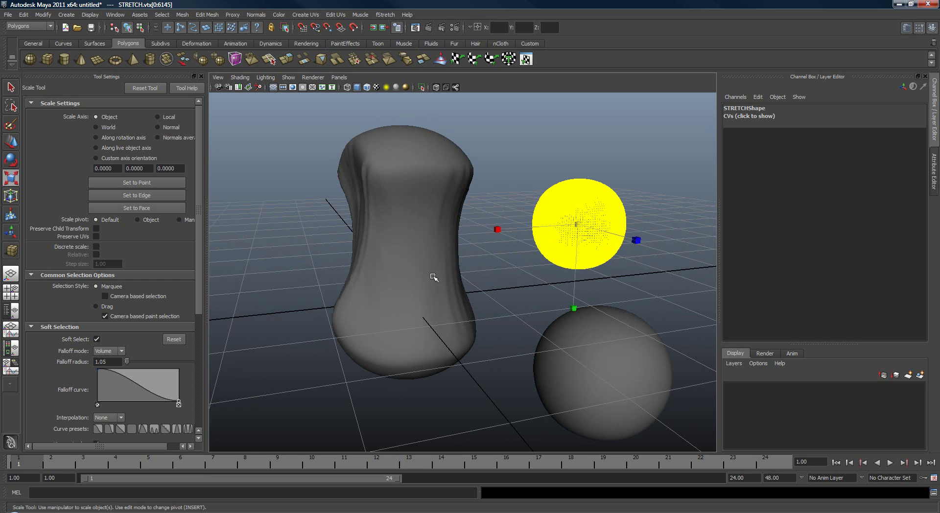
{"action": "left_click_drag", "start_coordinate": [499, 296], "coordinate": [474, 293], "text": "alt"}
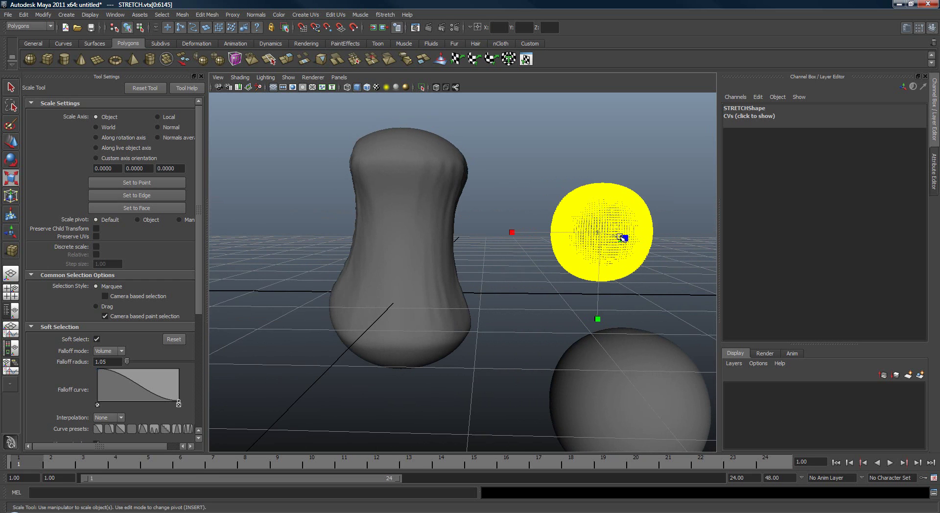
{"action": "middle_click_drag", "start_coordinate": [531, 275], "coordinate": [462, 273], "text": "alt"}
{"action": "key", "text": "w"}
{"action": "key", "text": "z"}
{"action": "middle_click_drag", "start_coordinate": [553, 320], "coordinate": [546, 296], "text": "alt"}
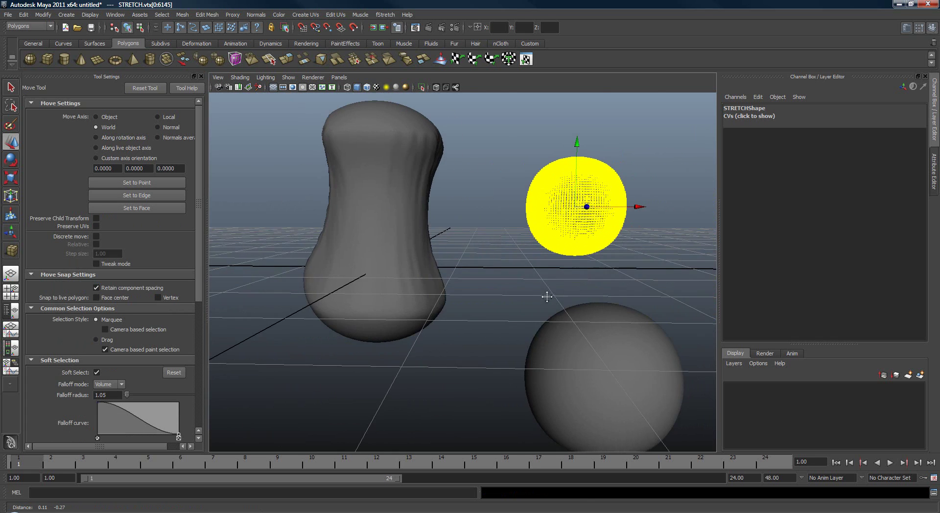
{"action": "left_click_drag", "start_coordinate": [547, 296], "coordinate": [579, 302], "text": "alt"}
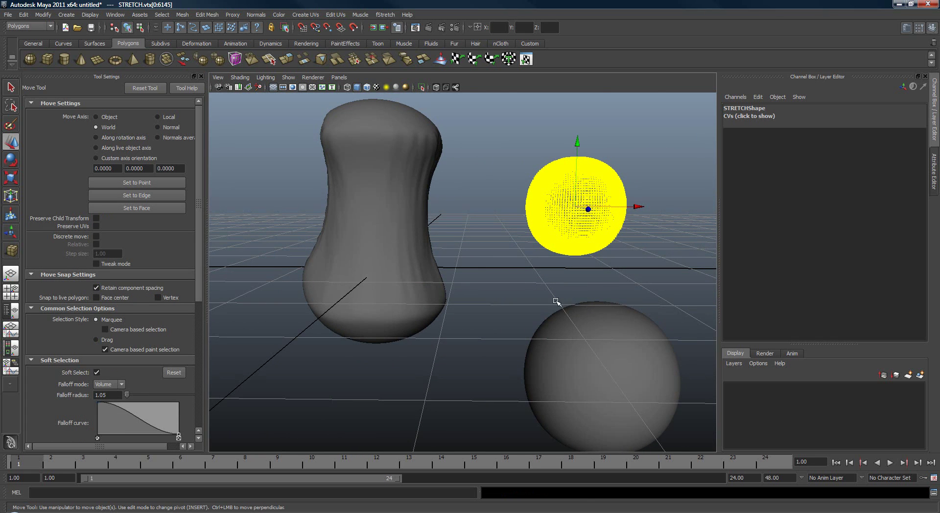
Select all vertices of the original ball and set their X, Y and Z offset values to 0.
{"action": "left_click", "coordinate": [583, 340]}
{"action": "middle_click_drag", "start_coordinate": [482, 306], "coordinate": [481, 294], "text": "alt"}
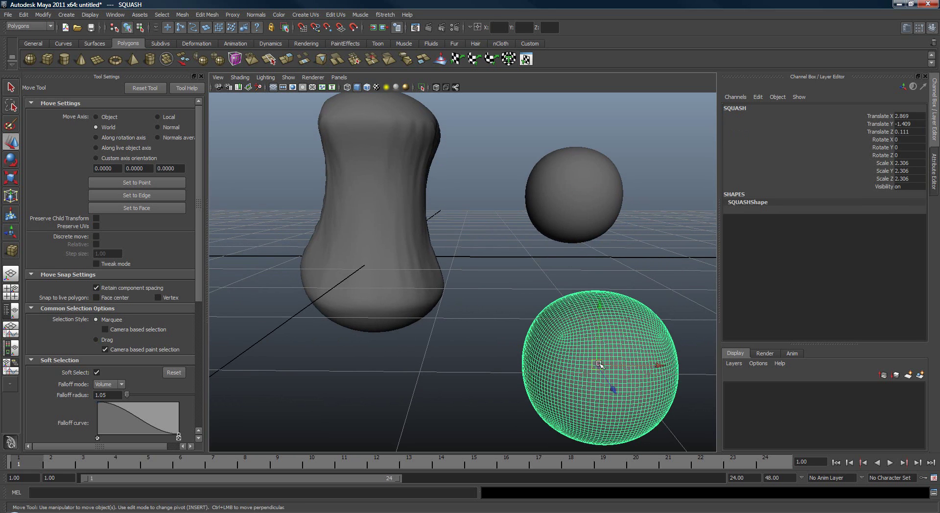
{"action": "left_click_drag", "start_coordinate": [510, 357], "coordinate": [430, 213], "text": "alt"}
{"action": "left_click", "coordinate": [430, 214]}
{"action": "right_click_drag", "start_coordinate": [442, 178], "coordinate": [418, 176]}
{"action": "middle_click_drag", "start_coordinate": [536, 127], "coordinate": [540, 137], "text": "alt"}
{"action": "left_click_drag", "start_coordinate": [547, 113], "coordinate": [282, 436]}
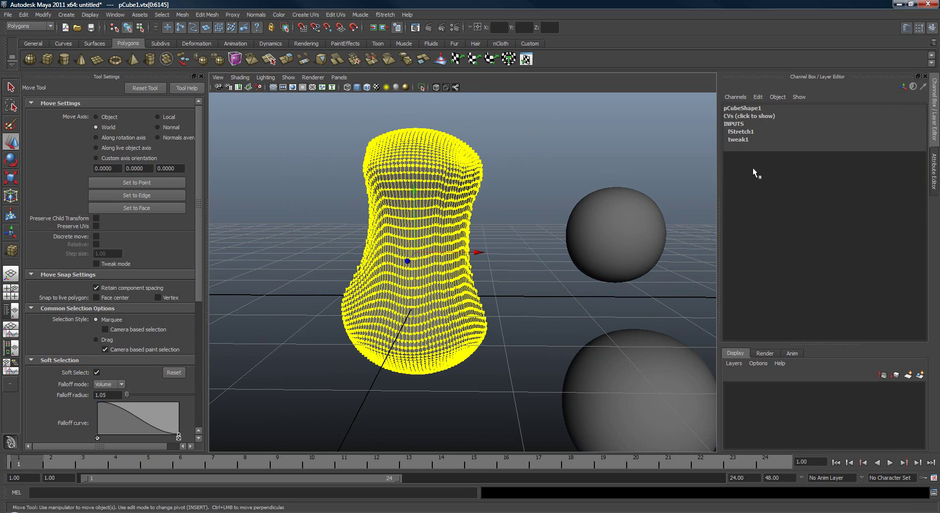
{"action": "left_click", "coordinate": [749, 116]}
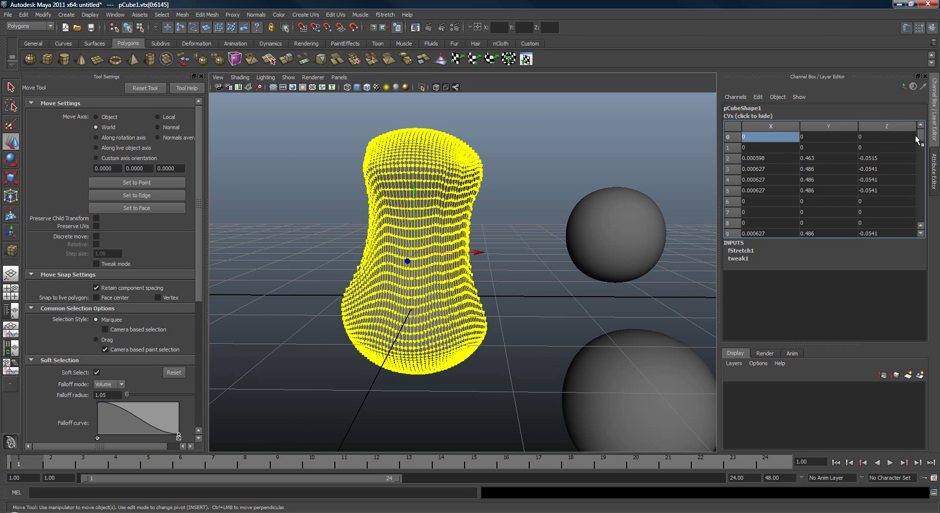
{"action": "left_click_drag", "start_coordinate": [918, 135], "coordinate": [920, 215]}
{"action": "left_click", "coordinate": [888, 216], "text": "shift"}
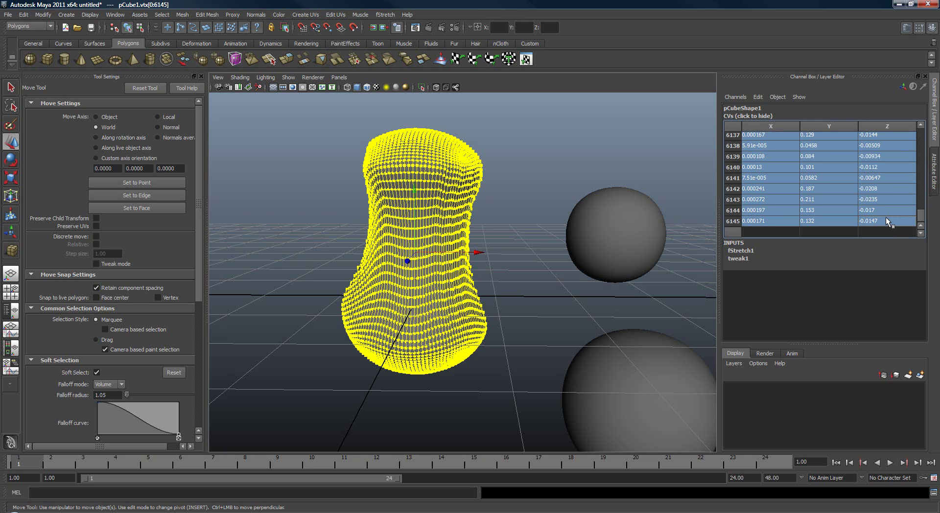
{"action": "type", "text": "0"}
{"action": "key", "text": "Return"}
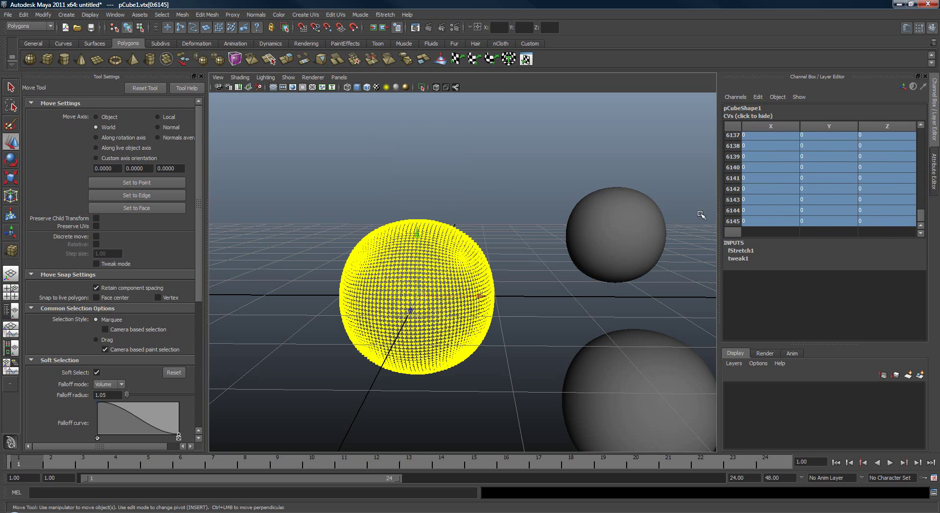
Move the original ball's soft-selected top vertices down to squash its upper half.
{"action": "left_click_drag", "start_coordinate": [591, 276], "coordinate": [568, 250], "text": "alt"}
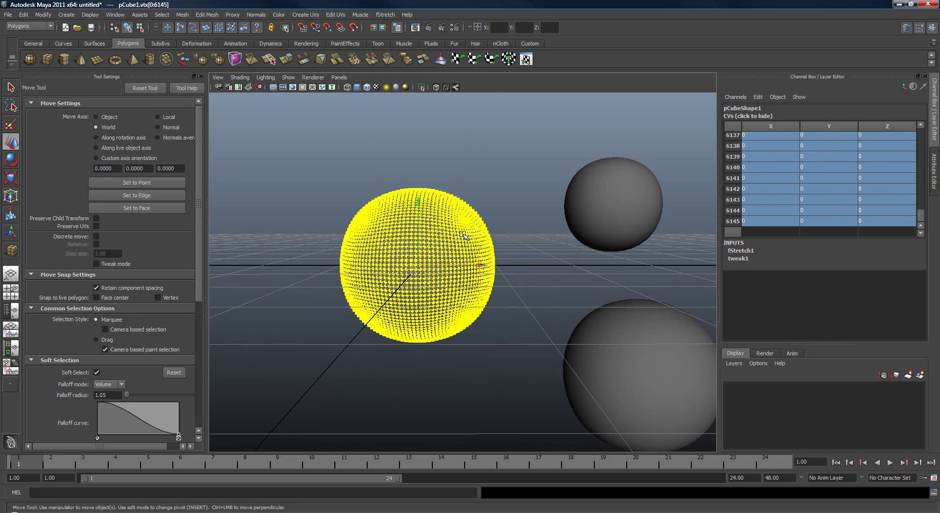
{"action": "key", "text": "ctrl+z"}
{"action": "left_click_drag", "start_coordinate": [470, 242], "coordinate": [469, 244], "text": "alt"}
{"action": "middle_click_drag", "start_coordinate": [464, 248], "coordinate": [461, 274]}
{"action": "left_click_drag", "start_coordinate": [511, 285], "coordinate": [573, 266], "text": "alt"}
{"action": "left_click", "coordinate": [625, 317]}
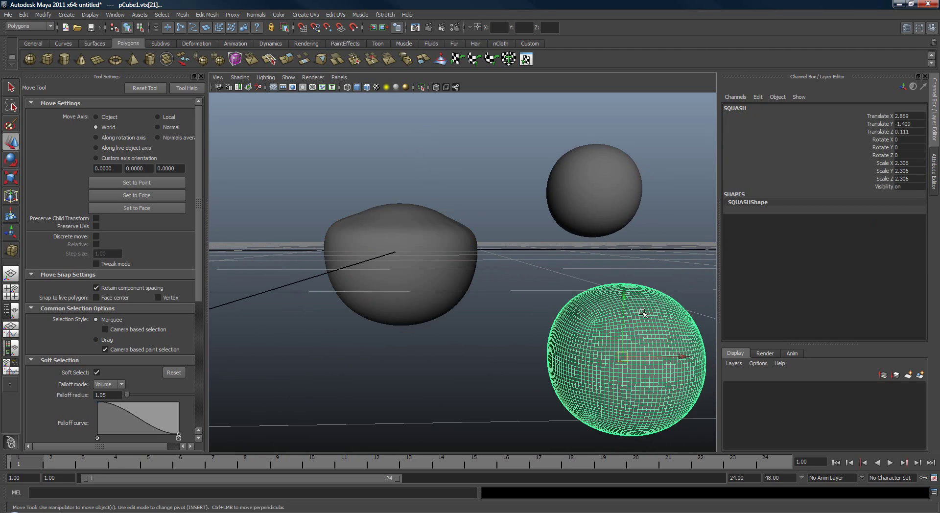
{"action": "middle_click_drag", "start_coordinate": [642, 312], "coordinate": [596, 267], "text": "alt"}
{"action": "left_click", "coordinate": [432, 201]}
{"action": "left_click_drag", "start_coordinate": [432, 200], "coordinate": [686, 410]}
{"action": "mouse_move", "coordinate": [577, 294]}
{"action": "right_mouse_down"}
{"action": "mouse_move", "coordinate": [597, 282]}
{"action": "mouse_move", "coordinate": [589, 281]}
{"action": "right_mouse_up"}
{"action": "left_click", "coordinate": [573, 179]}
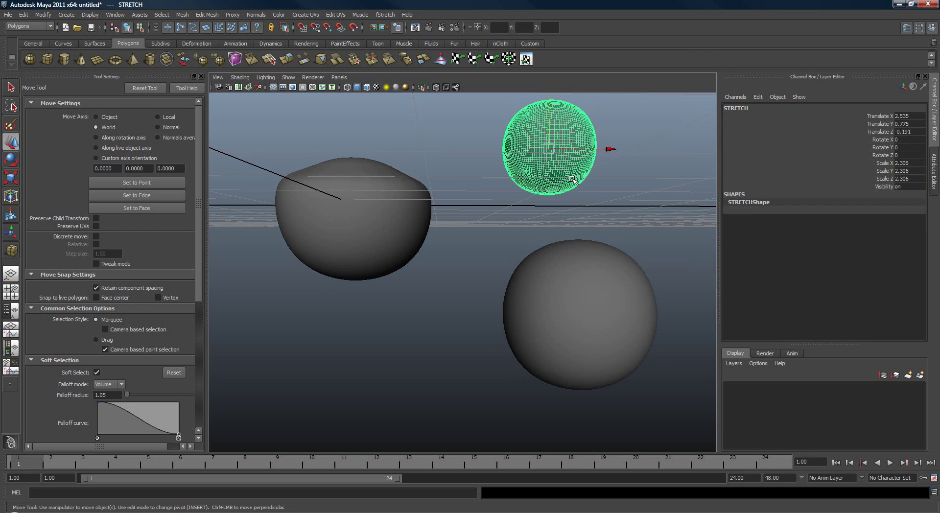
{"action": "left_click", "coordinate": [579, 300]}
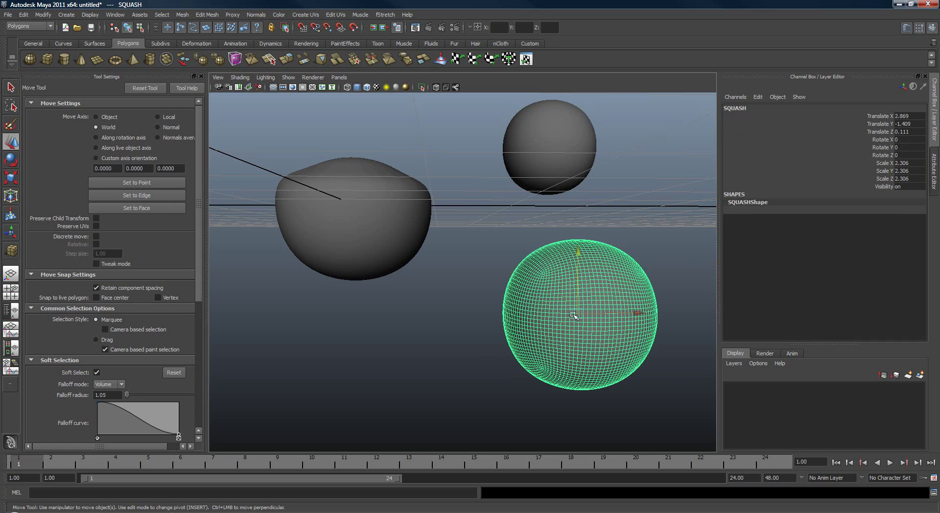
{"action": "key", "text": "r"}
{"action": "left_click_drag", "start_coordinate": [572, 312], "coordinate": [409, 278]}
{"action": "key", "text": "ctrl+z"}
Select all vertices of the SQUASH mesh and scale them up uniformly to enlarge the target shape.
{"action": "right_click", "coordinate": [595, 268]}
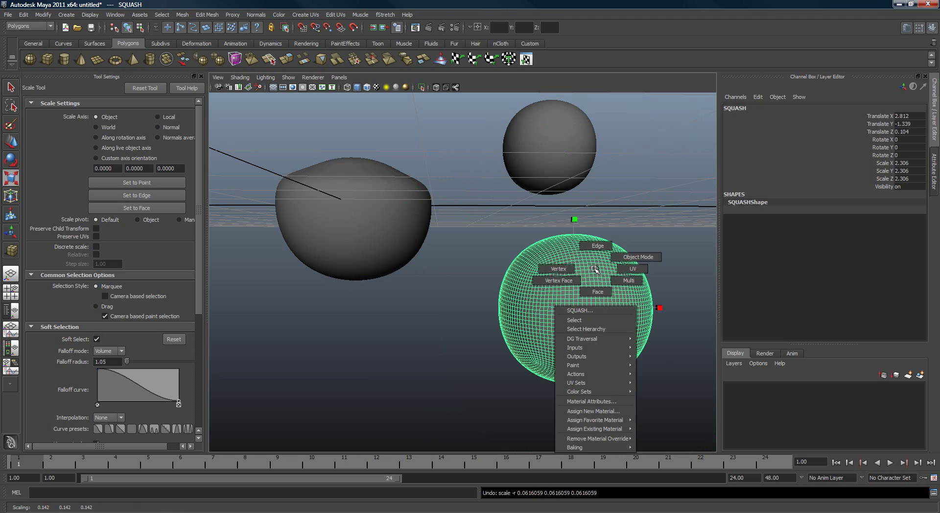
{"action": "right_click_drag", "start_coordinate": [595, 269], "coordinate": [558, 269]}
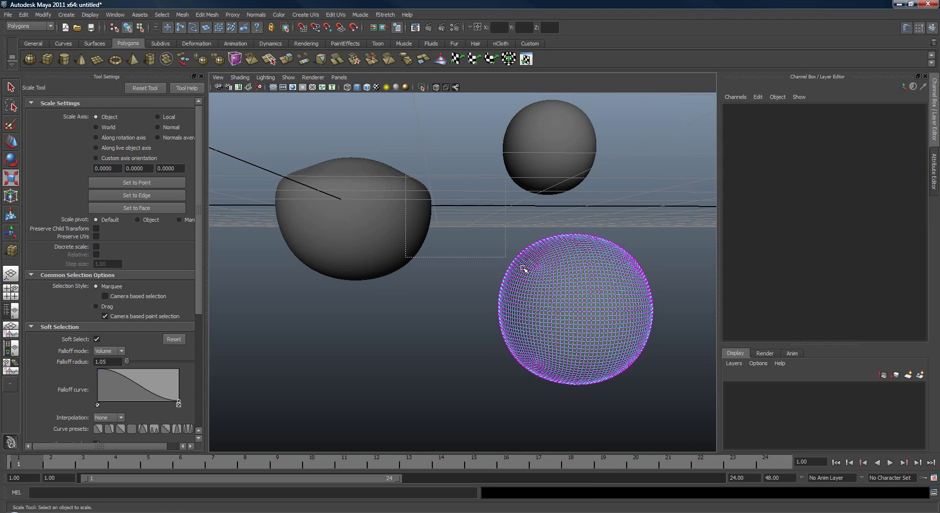
{"action": "left_click_drag", "start_coordinate": [405, 254], "coordinate": [698, 419]}
{"action": "middle_click_drag", "start_coordinate": [413, 259], "coordinate": [522, 265]}
{"action": "left_click_drag", "start_coordinate": [451, 212], "coordinate": [438, 253], "text": "alt"}
{"action": "middle_click_drag", "start_coordinate": [438, 252], "coordinate": [422, 225]}
{"action": "left_click_drag", "start_coordinate": [422, 225], "coordinate": [341, 167], "text": "alt"}
{"action": "left_click_drag", "start_coordinate": [364, 204], "coordinate": [449, 246], "text": "alt"}
{"action": "key", "text": "q"}
Select the STRETCH and SQUASH target meshes and move them farther away from the original ball.
{"action": "left_click_drag", "start_coordinate": [453, 287], "coordinate": [415, 184], "text": "alt"}
{"action": "left_click", "coordinate": [415, 184]}
{"action": "right_click", "coordinate": [427, 191]}
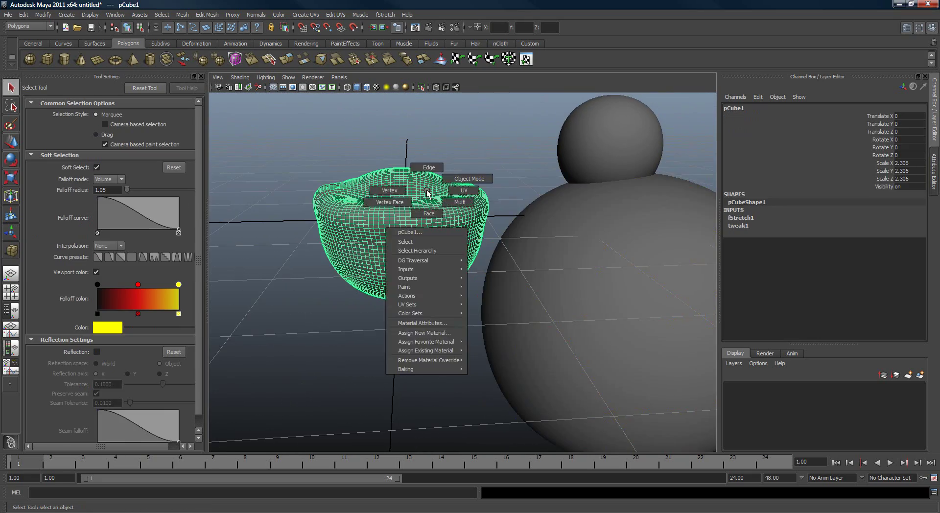
{"action": "left_click_drag", "start_coordinate": [576, 137], "coordinate": [627, 226]}
{"action": "key", "text": "w"}
{"action": "middle_click_drag", "start_coordinate": [346, 201], "coordinate": [504, 220]}
Select every vertex of the squashed original ball and reset all their offset values to 0.
{"action": "left_click", "coordinate": [402, 252]}
{"action": "right_click_drag", "start_coordinate": [406, 240], "coordinate": [279, 178]}
{"action": "left_click_drag", "start_coordinate": [279, 179], "coordinate": [542, 389]}
{"action": "left_click", "coordinate": [746, 117]}
{"action": "left_click", "coordinate": [774, 136]}
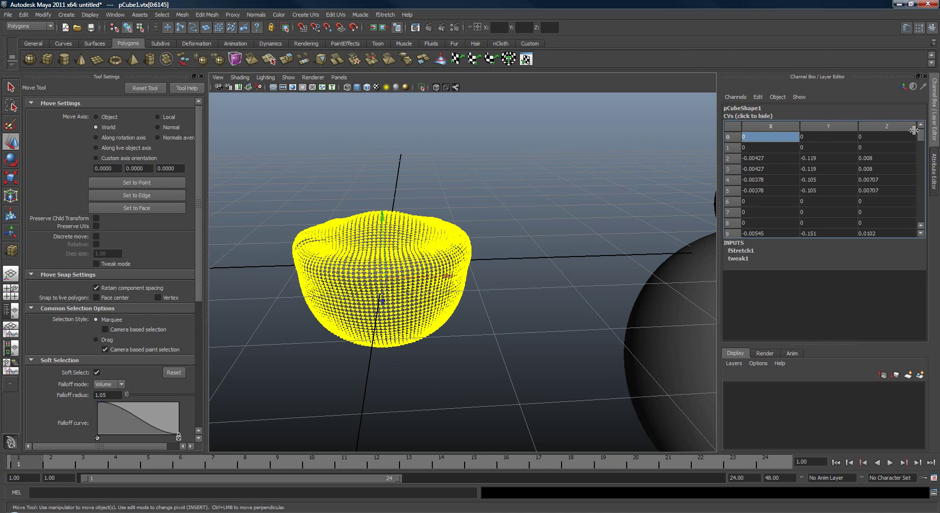
{"action": "left_click_drag", "start_coordinate": [921, 134], "coordinate": [916, 235]}
{"action": "left_click", "coordinate": [880, 217], "text": "shift"}
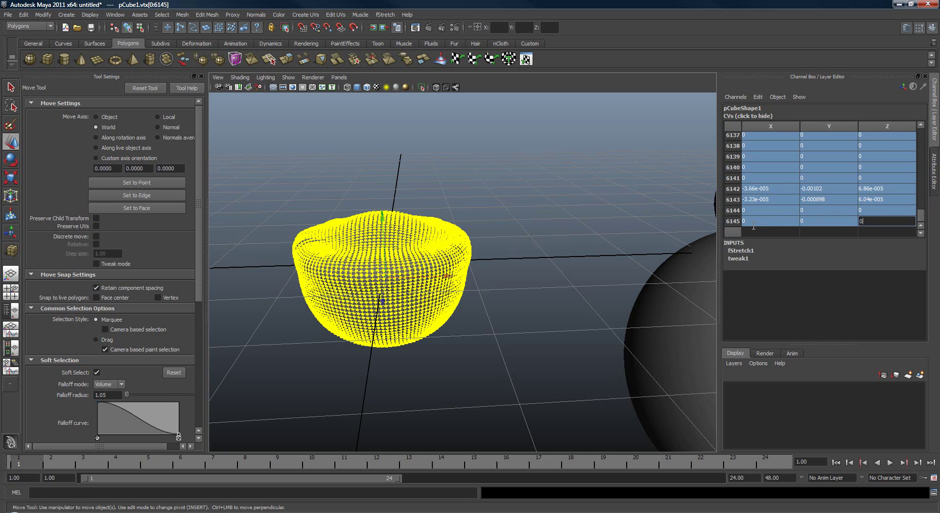
{"action": "type", "text": "0"}
{"action": "key", "text": "Return"}
Select vertices on one side of the original ball with soft selection and pull them outward about 2.13 units along X.
{"action": "left_click", "coordinate": [528, 253]}
{"action": "left_click_drag", "start_coordinate": [346, 166], "coordinate": [406, 200]}
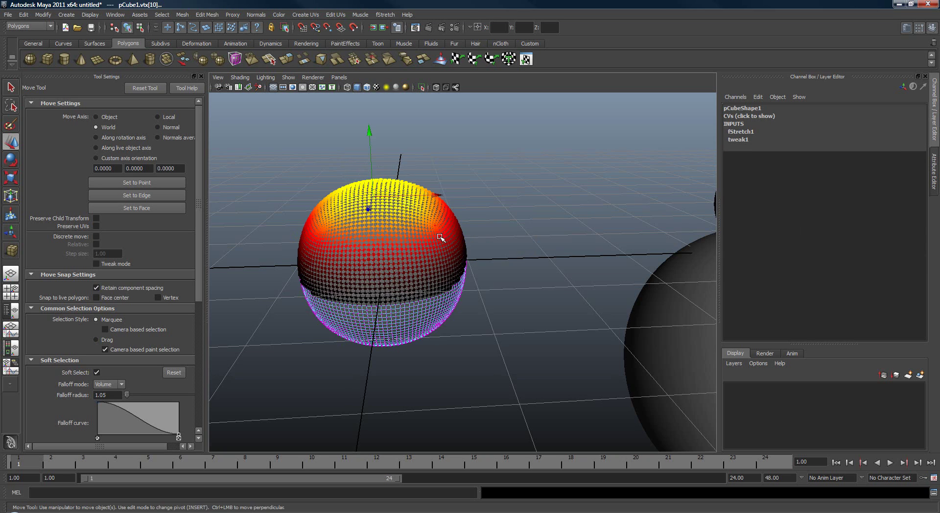
{"action": "left_click_drag", "start_coordinate": [441, 237], "coordinate": [426, 228], "text": "alt"}
{"action": "middle_click_drag", "start_coordinate": [427, 227], "coordinate": [478, 247], "text": "alt"}
{"action": "right_click_drag", "start_coordinate": [478, 247], "coordinate": [475, 278], "text": "alt"}
{"action": "middle_click_drag", "start_coordinate": [469, 294], "coordinate": [520, 236]}
{"action": "left_click_drag", "start_coordinate": [519, 237], "coordinate": [531, 283]}
{"action": "middle_click_drag", "start_coordinate": [441, 260], "coordinate": [566, 254]}
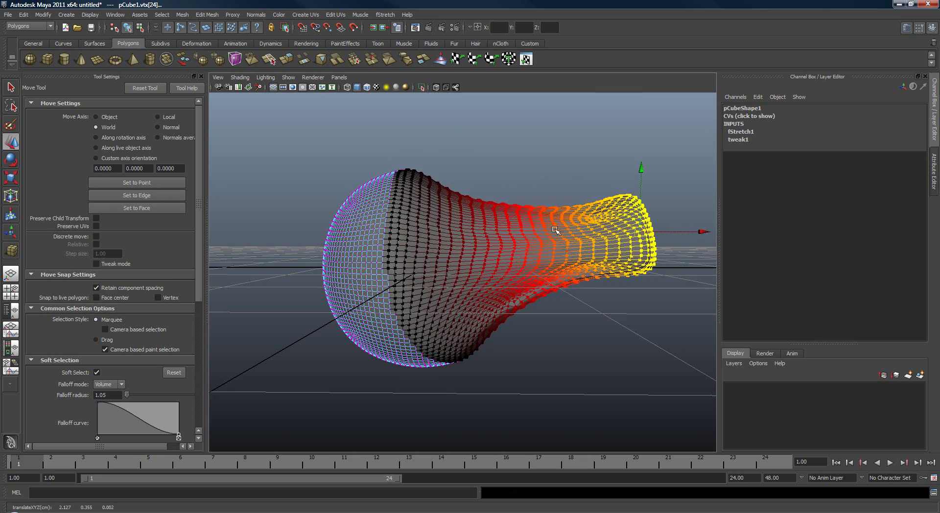
Clear the vertex selection and examine the stretched ball's surface from several angles.
{"action": "left_click_drag", "start_coordinate": [557, 232], "coordinate": [570, 270], "text": "alt"}
{"action": "middle_click_drag", "start_coordinate": [569, 270], "coordinate": [511, 249], "text": "alt"}
{"action": "left_click", "coordinate": [656, 279]}
{"action": "left_click_drag", "start_coordinate": [621, 305], "coordinate": [480, 227], "text": "alt"}
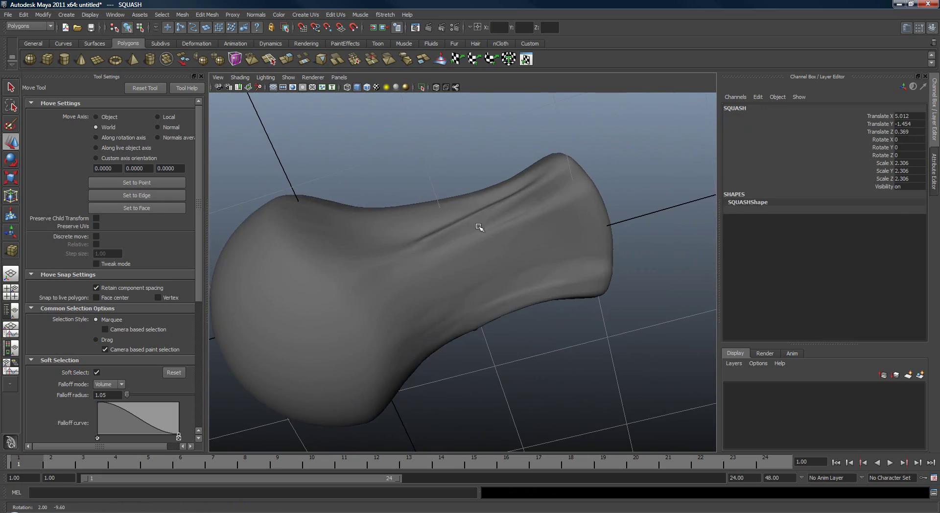
{"action": "left_click", "coordinate": [504, 236]}
{"action": "key", "text": "q"}
{"action": "left_click", "coordinate": [547, 333]}
{"action": "mouse_move", "coordinate": [548, 334]}
{"action": "left_mouse_down", "text": "alt"}
{"action": "mouse_move", "coordinate": [537, 341]}
{"action": "mouse_move", "coordinate": [477, 234]}
{"action": "mouse_move", "coordinate": [534, 268]}
{"action": "mouse_move", "coordinate": [486, 284]}
{"action": "mouse_move", "coordinate": [486, 248]}
{"action": "left_mouse_up", "text": "alt"}
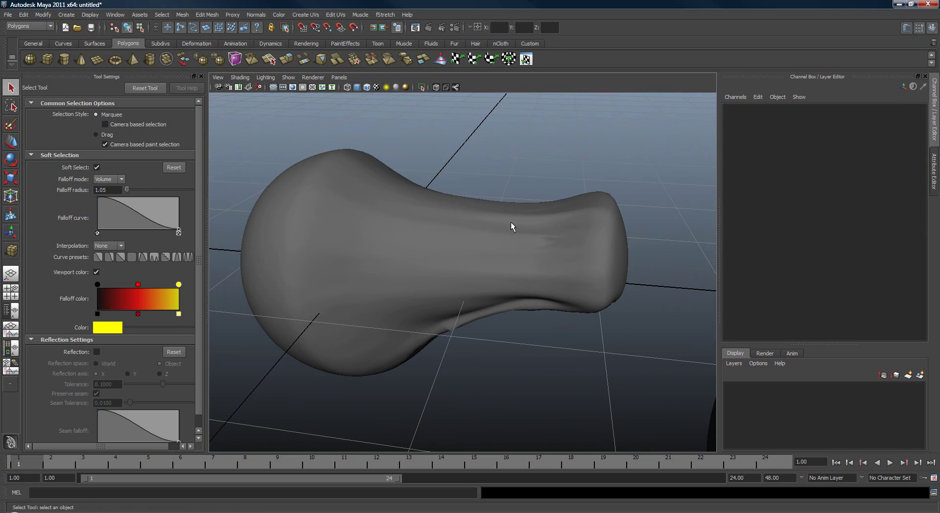
Select the original ball's fStretch1 node and turn on Draw Color Per Vertex.
{"action": "left_click", "coordinate": [376, 210]}
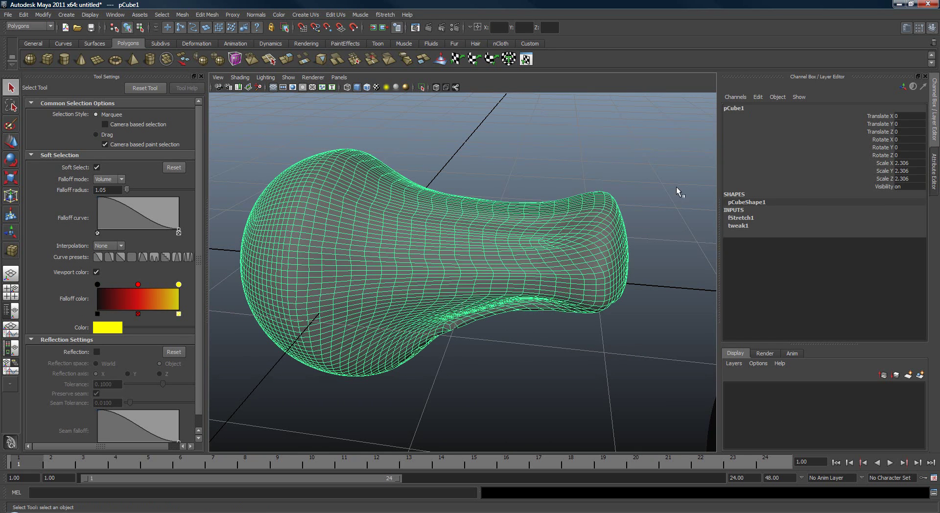
{"action": "left_click", "coordinate": [934, 171]}
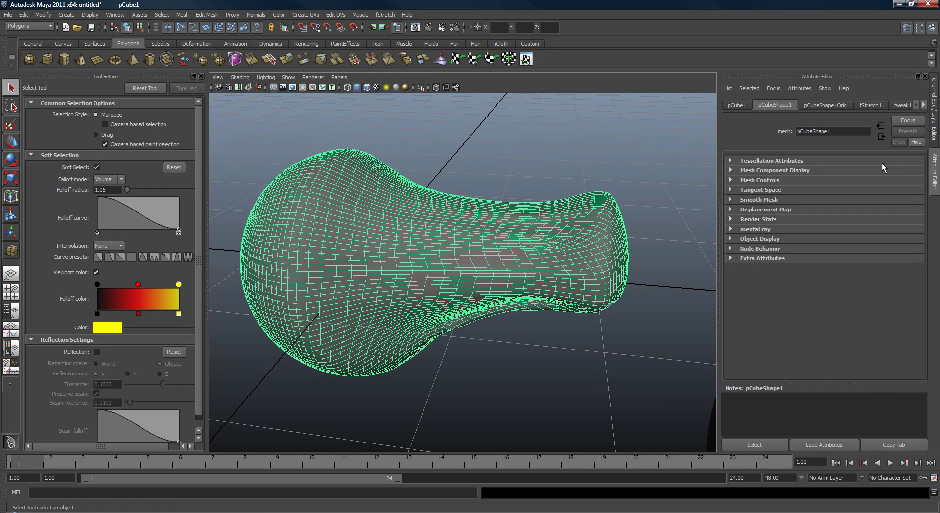
{"action": "left_click", "coordinate": [870, 105]}
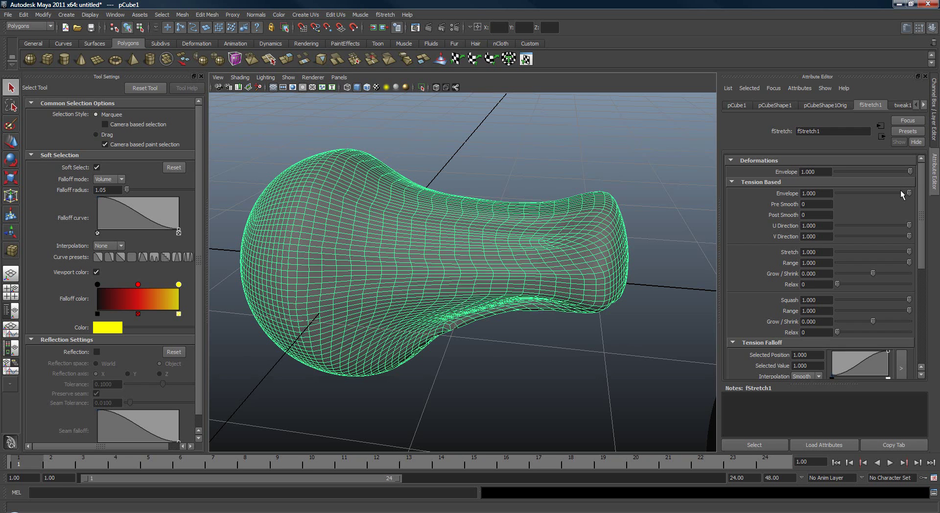
{"action": "left_click_drag", "start_coordinate": [548, 262], "coordinate": [547, 267], "text": "alt"}
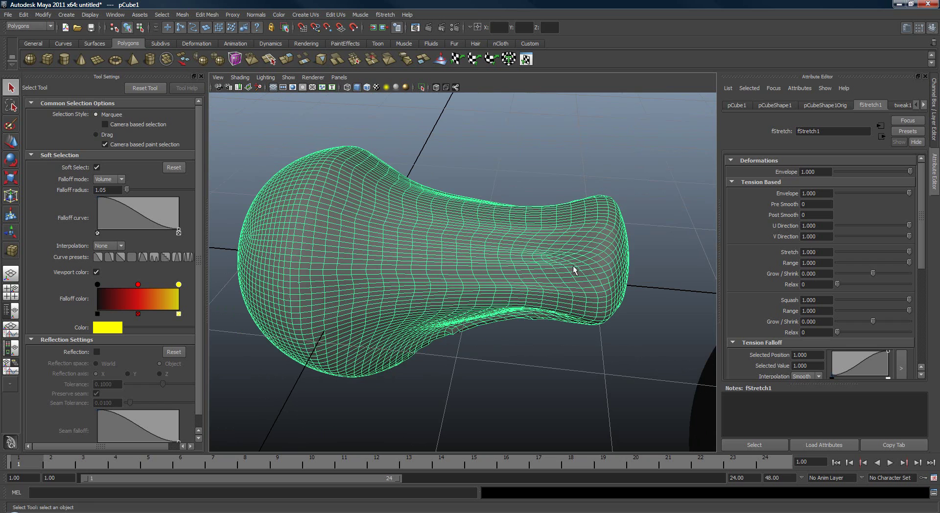
{"action": "left_click", "coordinate": [767, 446]}
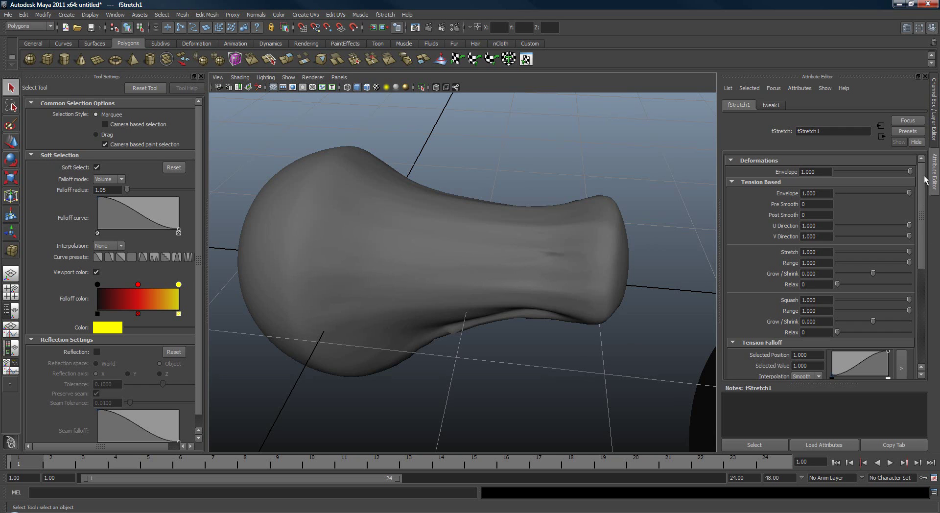
{"action": "left_click_drag", "start_coordinate": [924, 176], "coordinate": [925, 304]}
{"action": "left_click", "coordinate": [776, 322]}
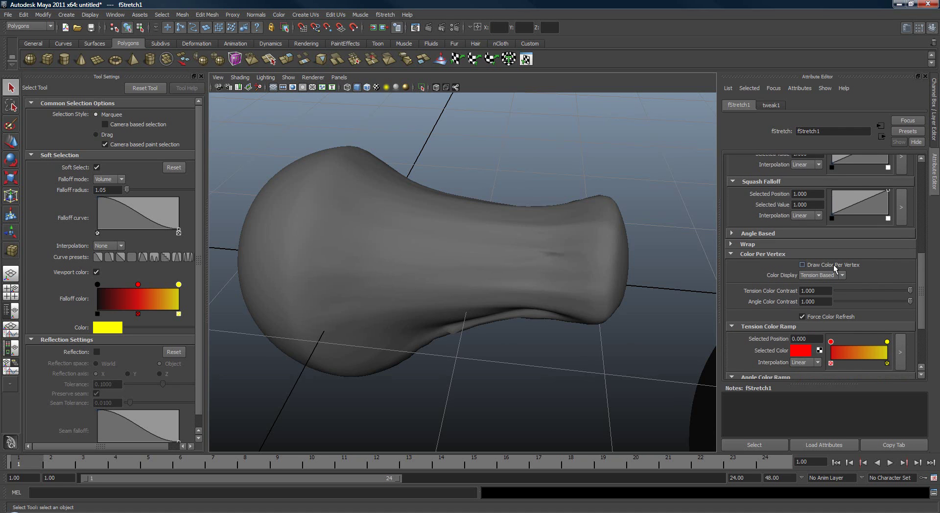
{"action": "left_click", "coordinate": [802, 264]}
{"action": "mouse_move", "coordinate": [508, 286]}
{"action": "left_mouse_down", "text": "alt"}
{"action": "mouse_move", "coordinate": [503, 308]}
{"action": "mouse_move", "coordinate": [510, 292]}
{"action": "left_mouse_up", "text": "alt"}
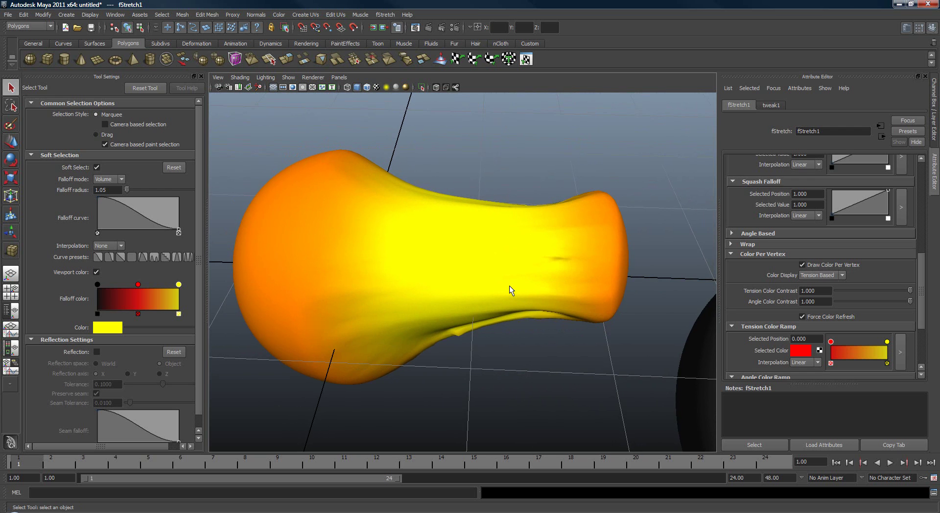
Try to move a soft-selected vertex at the ball's rounded end, undo it, and return to object mode.
{"action": "middle_click_drag", "start_coordinate": [356, 220], "coordinate": [465, 208], "text": "alt"}
{"action": "left_click", "coordinate": [429, 203]}
{"action": "right_click_drag", "start_coordinate": [426, 200], "coordinate": [402, 199]}
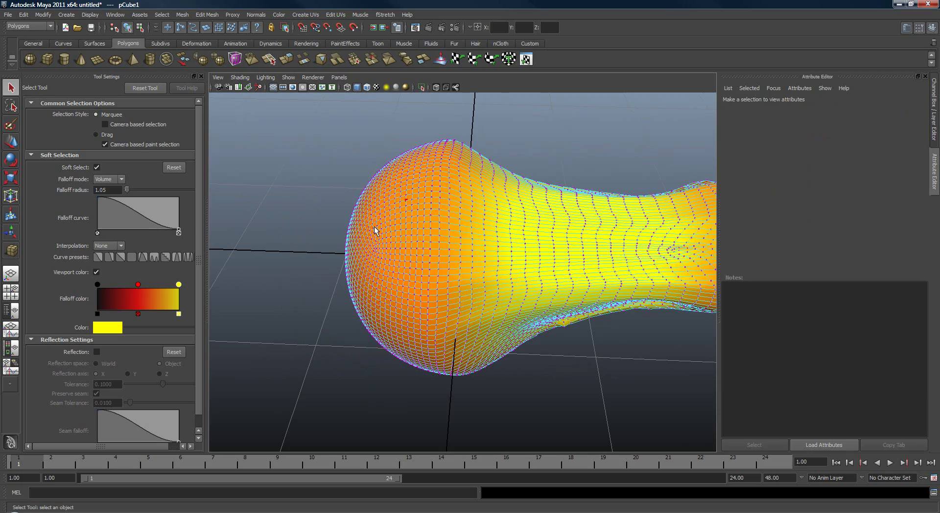
{"action": "left_click", "coordinate": [347, 238]}
{"action": "key", "text": "w"}
{"action": "left_click_drag", "start_coordinate": [304, 274], "coordinate": [520, 285], "text": "alt"}
{"action": "left_click_drag", "start_coordinate": [470, 241], "coordinate": [577, 208], "text": "alt"}
{"action": "key", "text": "z"}
{"action": "left_click_drag", "start_coordinate": [651, 247], "coordinate": [501, 201], "text": "alt"}
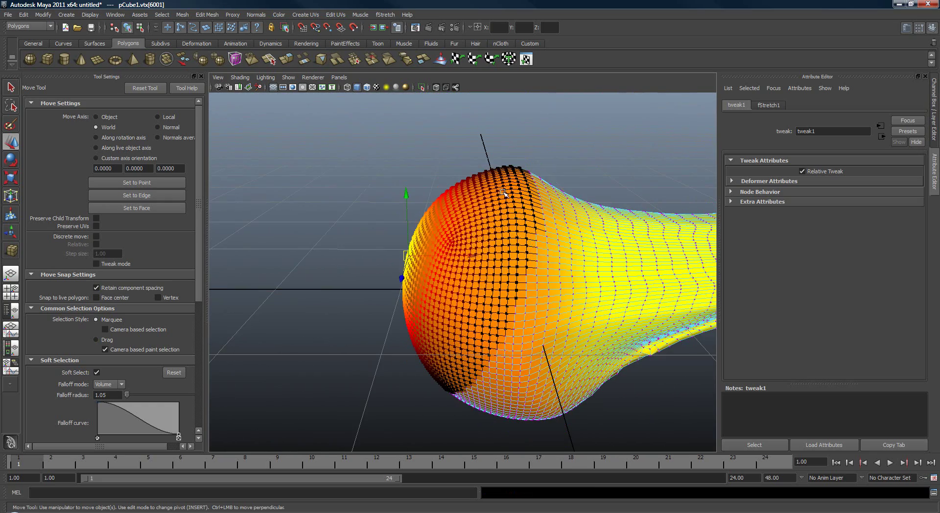
{"action": "right_click_drag", "start_coordinate": [498, 194], "coordinate": [518, 179]}
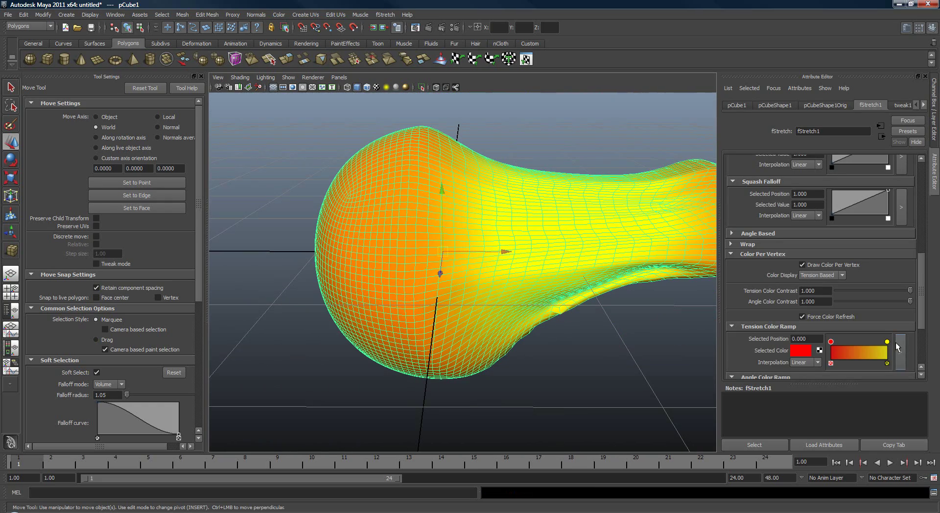
Try the yellow end of the Tension Color Ramp at position 0.565 to preview its effect on the mesh.
{"action": "left_click", "coordinate": [887, 342]}
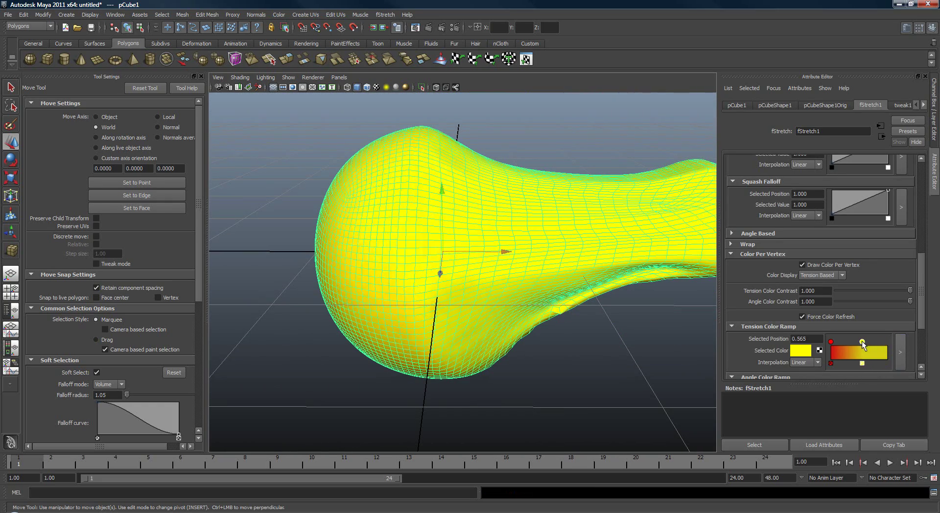
{"action": "left_click", "coordinate": [831, 343]}
{"action": "left_click_drag", "start_coordinate": [707, 327], "coordinate": [581, 241], "text": "alt"}
Set fStretch1's Post Smooth to 7 and turn off Draw Color Per Vertex.
{"action": "left_click", "coordinate": [754, 445]}
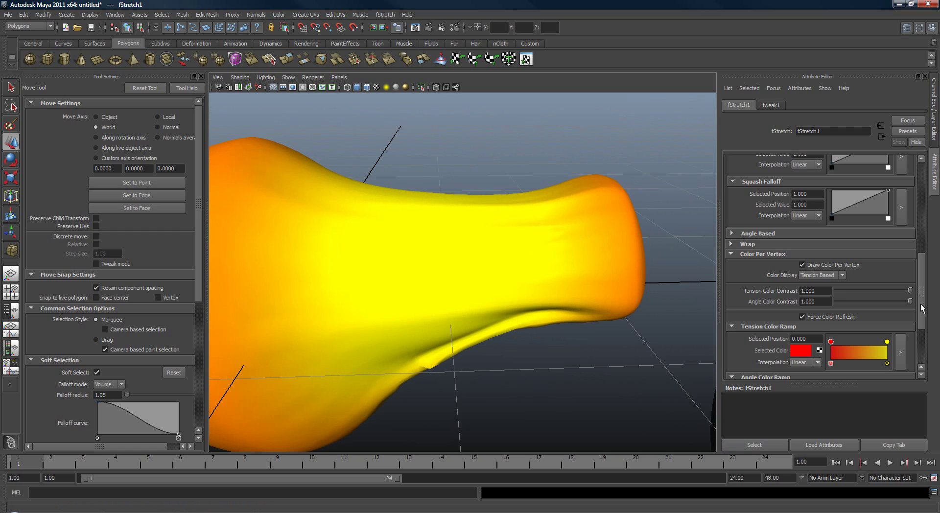
{"action": "left_click_drag", "start_coordinate": [921, 312], "coordinate": [921, 213]}
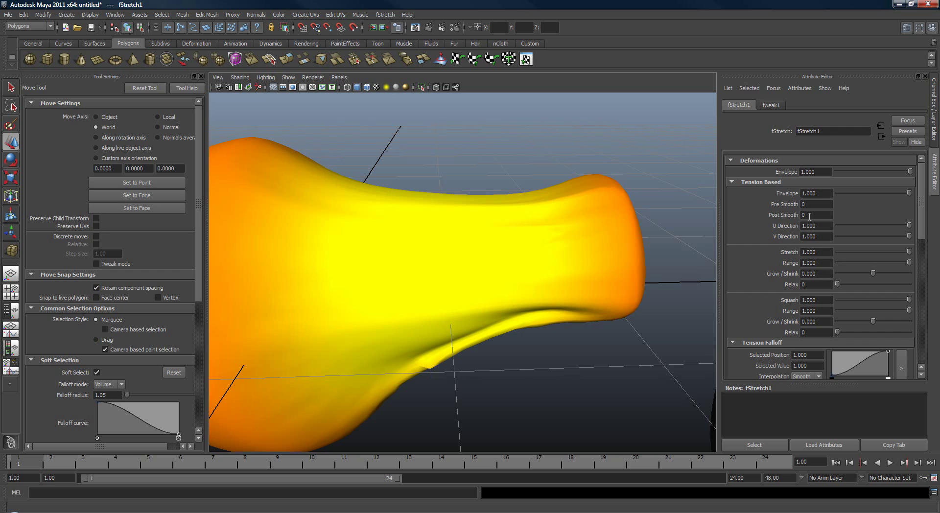
{"action": "left_click_drag", "start_coordinate": [808, 214], "coordinate": [866, 226], "text": "ctrl"}
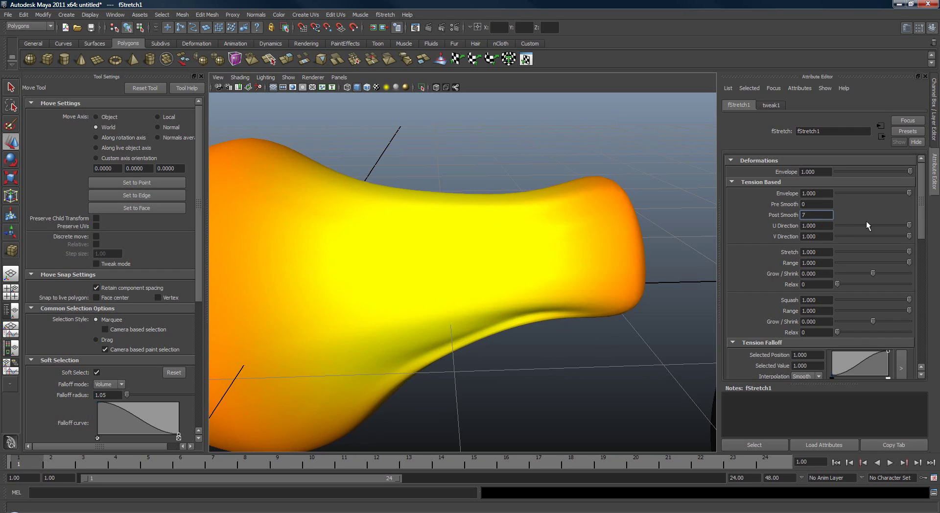
{"action": "scroll", "coordinate": [920, 244], "scroll_direction": "down", "scroll_amount": 5}
{"action": "left_click", "coordinate": [836, 254]}
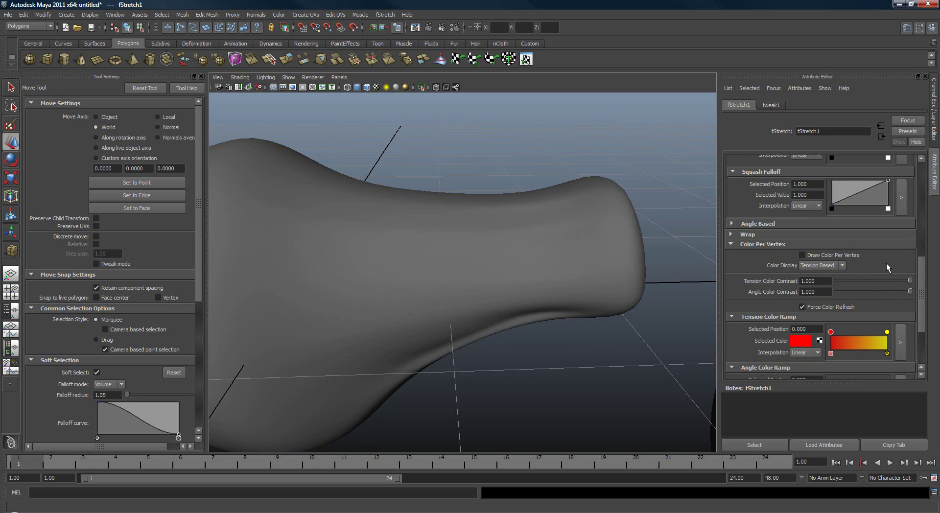
Set fStretch1's Post Smooth to 5 and check the smoothed creases on the stretched ball.
{"action": "scroll", "coordinate": [870, 203], "scroll_direction": "up", "scroll_amount": 5}
{"action": "mouse_move", "coordinate": [815, 214]}
{"action": "left_mouse_down", "text": "ctrl"}
{"action": "mouse_move", "coordinate": [770, 219]}
{"action": "mouse_move", "coordinate": [798, 216]}
{"action": "left_mouse_up", "text": "ctrl"}
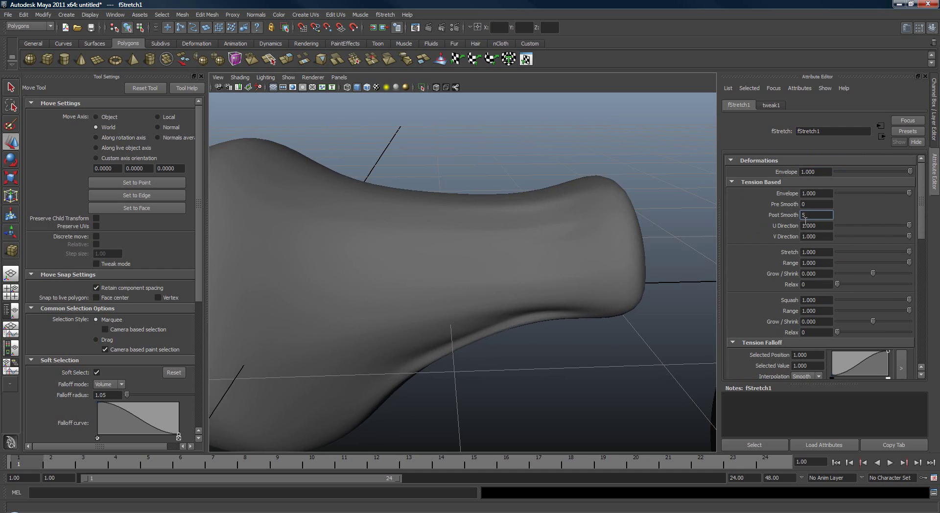
{"action": "left_click_drag", "start_coordinate": [530, 259], "coordinate": [576, 231], "text": "alt"}
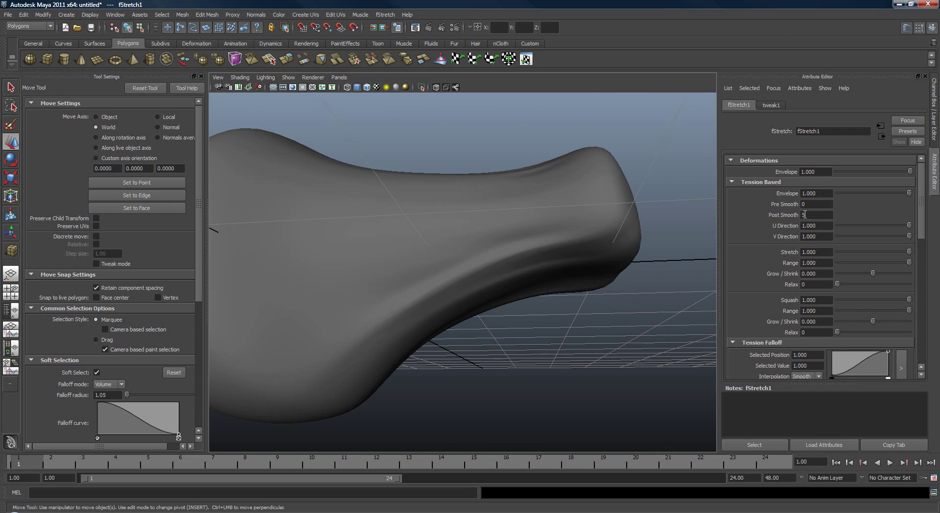
Set fStretch1's Post Smooth to 20 to smooth the creases on the stretched ball.
{"action": "left_click_drag", "start_coordinate": [806, 214], "coordinate": [882, 225], "text": "ctrl"}
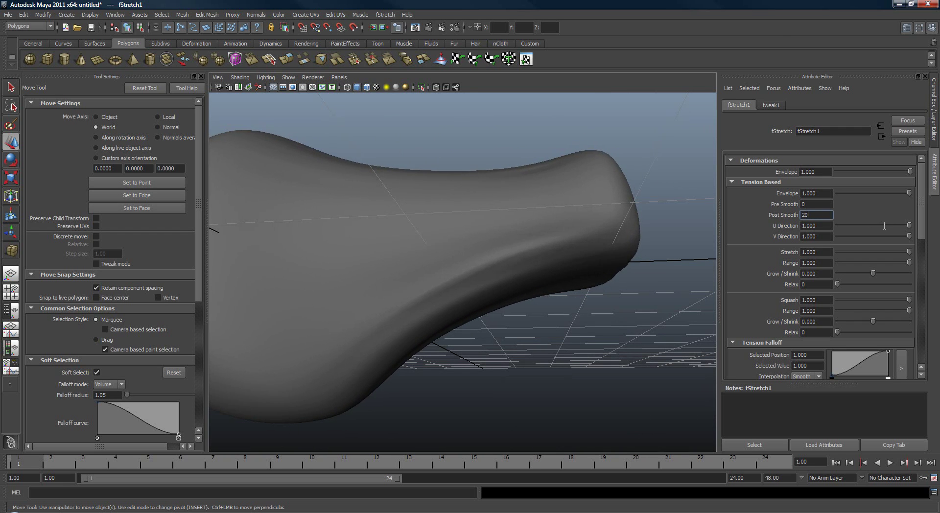
{"action": "left_click_drag", "start_coordinate": [636, 245], "coordinate": [574, 226], "text": "alt"}
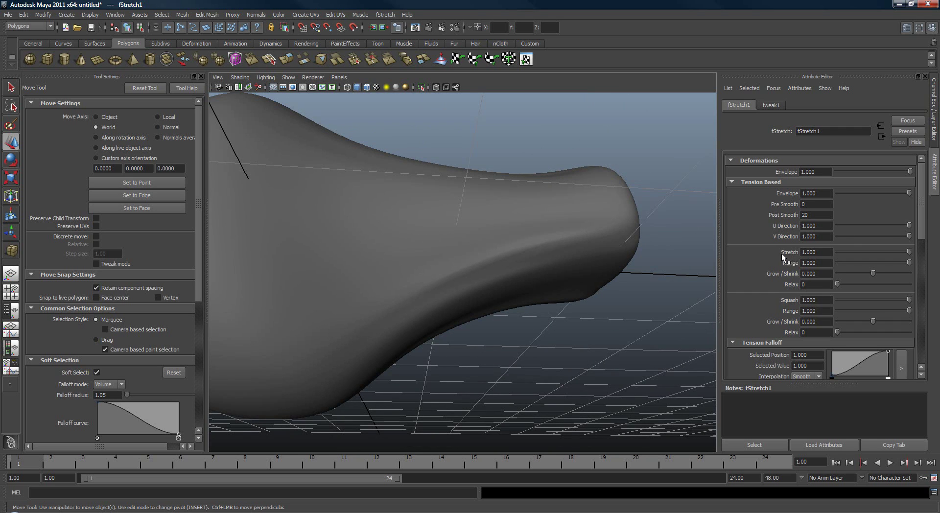
Try a stretch Relax of 20 on fStretch1 and set it back to 0.
{"action": "left_click_drag", "start_coordinate": [837, 284], "coordinate": [918, 297]}
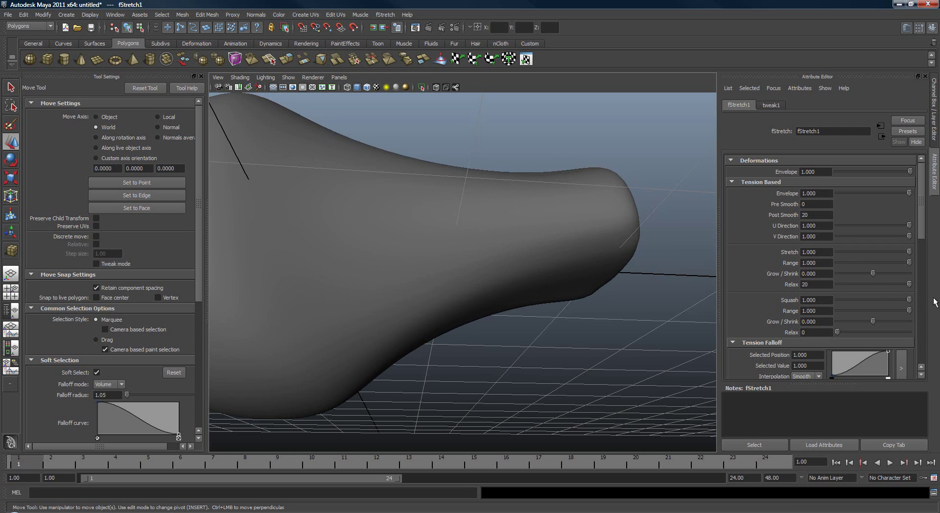
{"action": "left_click_drag", "start_coordinate": [637, 219], "coordinate": [602, 235], "text": "alt"}
{"action": "left_click_drag", "start_coordinate": [908, 284], "coordinate": [832, 287]}
Switch the ball to vertex mode and select a vertex at its wide, rounded end.
{"action": "left_click_drag", "start_coordinate": [533, 272], "coordinate": [310, 218], "text": "alt"}
{"action": "left_click", "coordinate": [325, 212]}
{"action": "right_click", "coordinate": [325, 213]}
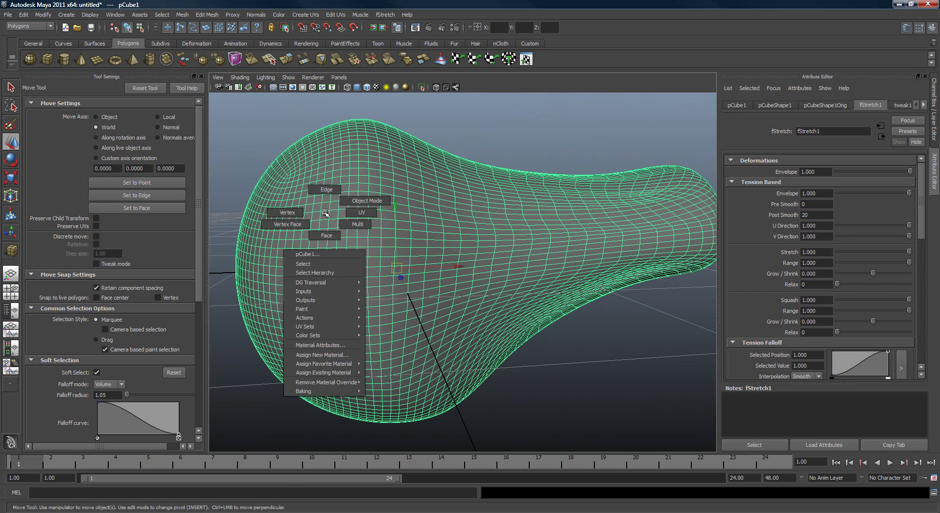
{"action": "right_click_drag", "start_coordinate": [325, 213], "coordinate": [287, 212]}
{"action": "left_click_drag", "start_coordinate": [289, 213], "coordinate": [213, 287], "text": "alt"}
{"action": "left_click", "coordinate": [351, 224]}
Try pulling the soft-selected vertex at the rounded end in and out, and undo the moves.
{"action": "middle_click_drag", "start_coordinate": [212, 287], "coordinate": [387, 299]}
{"action": "middle_click_drag", "start_coordinate": [439, 283], "coordinate": [263, 309]}
{"action": "key", "text": "z"}
{"action": "left_click_drag", "start_coordinate": [314, 310], "coordinate": [401, 321], "text": "alt"}
{"action": "middle_click_drag", "start_coordinate": [466, 318], "coordinate": [504, 292]}
{"action": "middle_click_drag", "start_coordinate": [405, 320], "coordinate": [335, 331]}
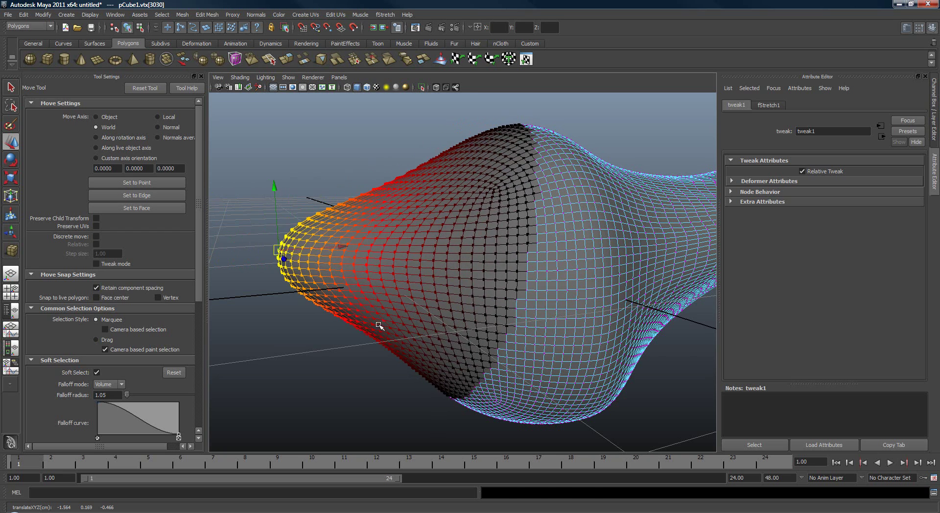
{"action": "key", "text": "z"}
Display fStretch1's falloff ramps, try pulling the rounded end outward again, and undo the move.
{"action": "left_click", "coordinate": [780, 106]}
{"action": "left_click_drag", "start_coordinate": [922, 234], "coordinate": [921, 260]}
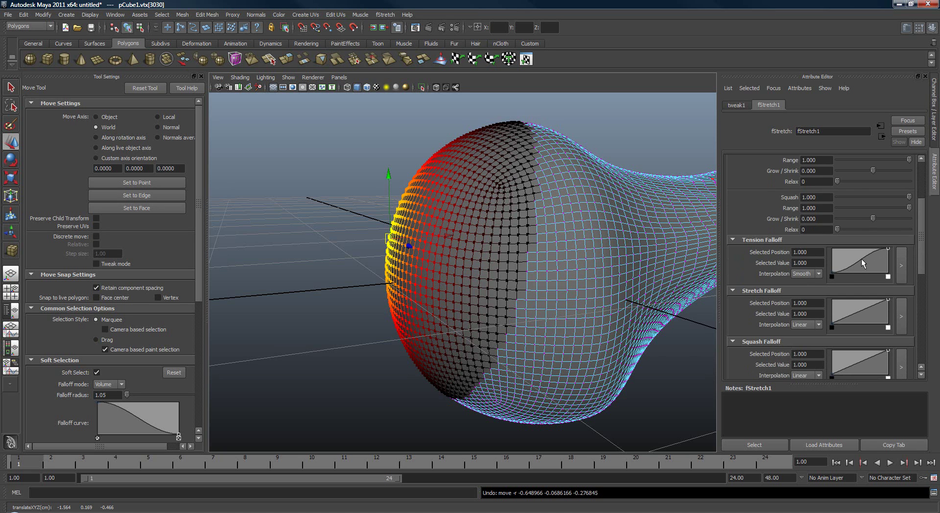
{"action": "left_click_drag", "start_coordinate": [587, 229], "coordinate": [571, 231], "text": "alt"}
{"action": "middle_click_drag", "start_coordinate": [571, 231], "coordinate": [405, 258]}
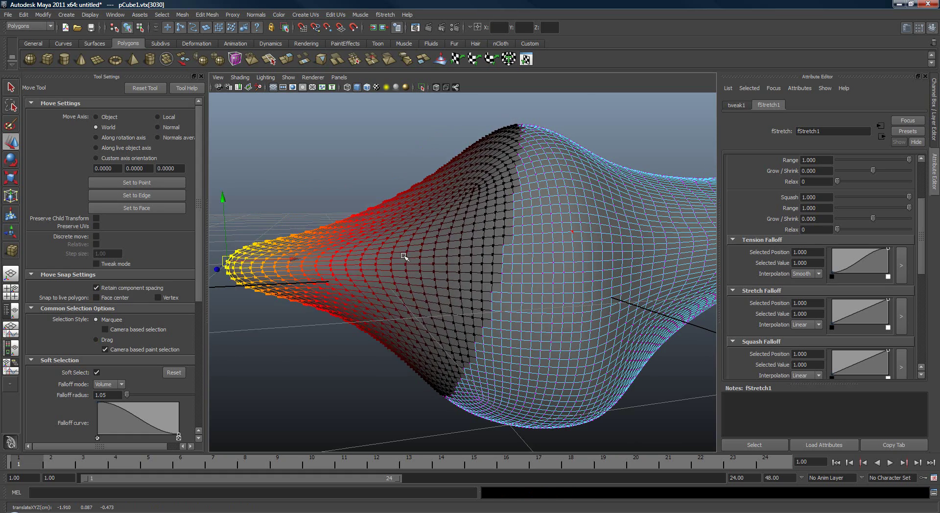
{"action": "key", "text": "z"}
Set the Tension Falloff point at position 0.000 to Linear interpolation and test it on the rounded end.
{"action": "left_click", "coordinate": [833, 275]}
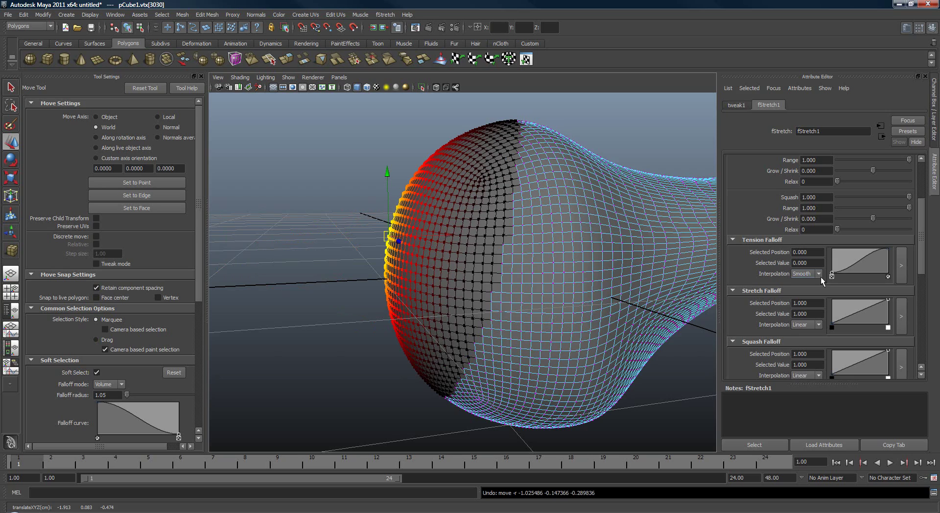
{"action": "left_click", "coordinate": [809, 272]}
{"action": "left_click", "coordinate": [807, 289]}
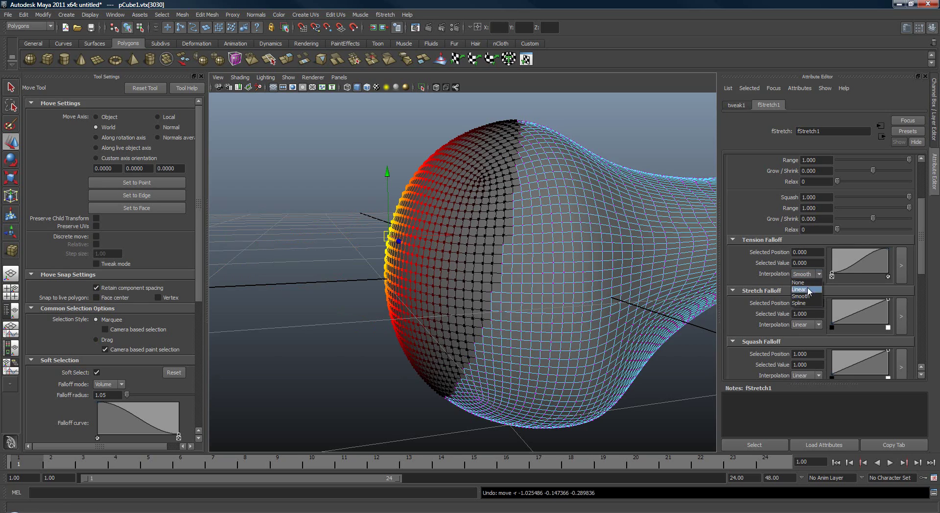
{"action": "left_click_drag", "start_coordinate": [517, 253], "coordinate": [533, 250], "text": "alt"}
{"action": "middle_click_drag", "start_coordinate": [543, 269], "coordinate": [443, 294]}
{"action": "scroll", "coordinate": [443, 295], "scroll_direction": "down", "scroll_amount": 6}
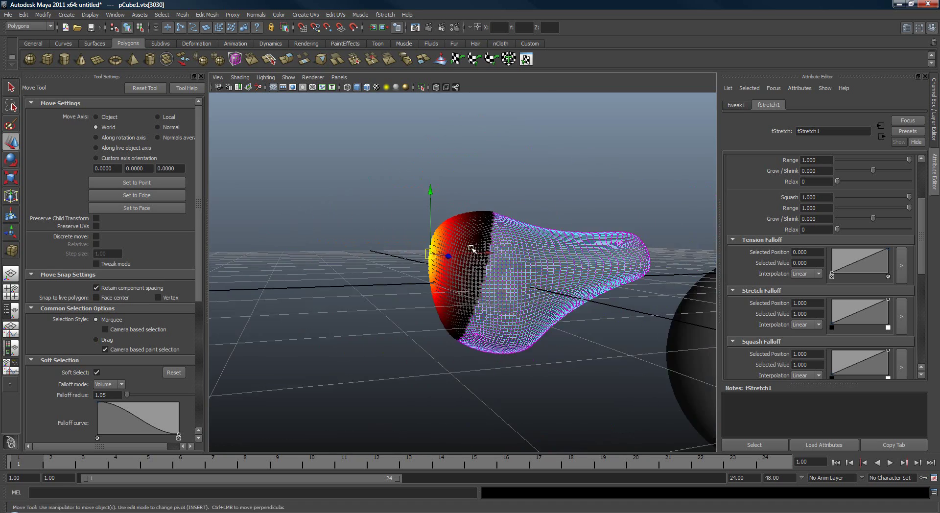
Select all of the ball's vertices and set their X, Y and Z offsets to 0 to restore the sphere.
{"action": "left_click_drag", "start_coordinate": [282, 161], "coordinate": [671, 420]}
{"action": "key", "text": "ctrl+a"}
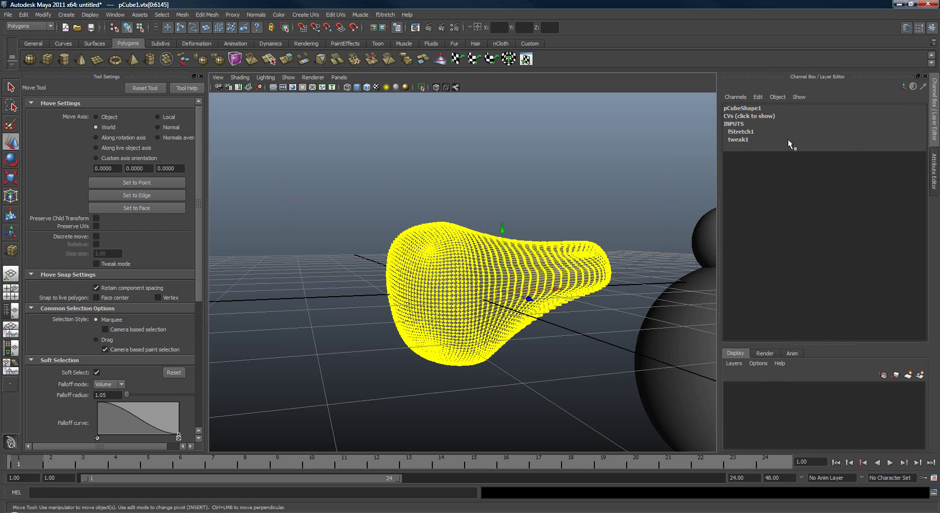
{"action": "left_click", "coordinate": [763, 116]}
{"action": "left_click_drag", "start_coordinate": [920, 136], "coordinate": [917, 222]}
{"action": "left_click", "coordinate": [885, 221], "text": "shift"}
{"action": "type", "text": "0"}
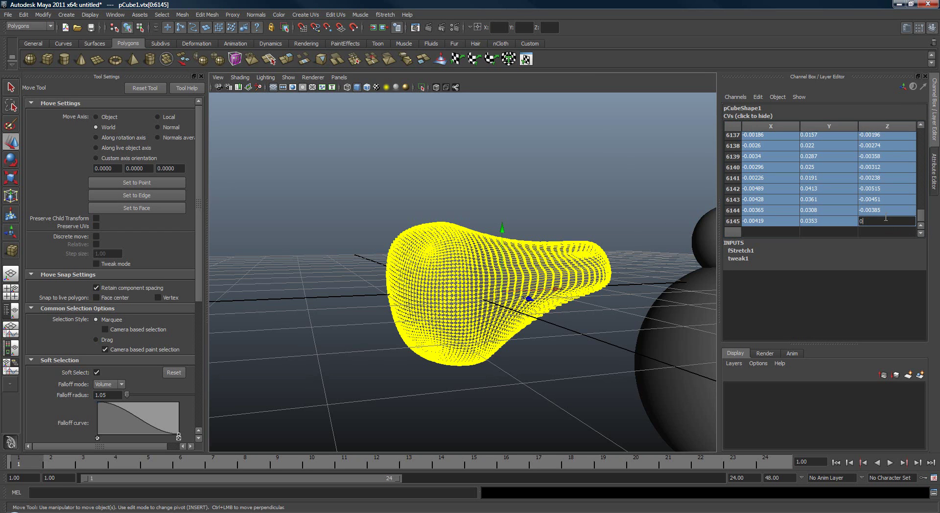
{"action": "key", "text": "Return"}
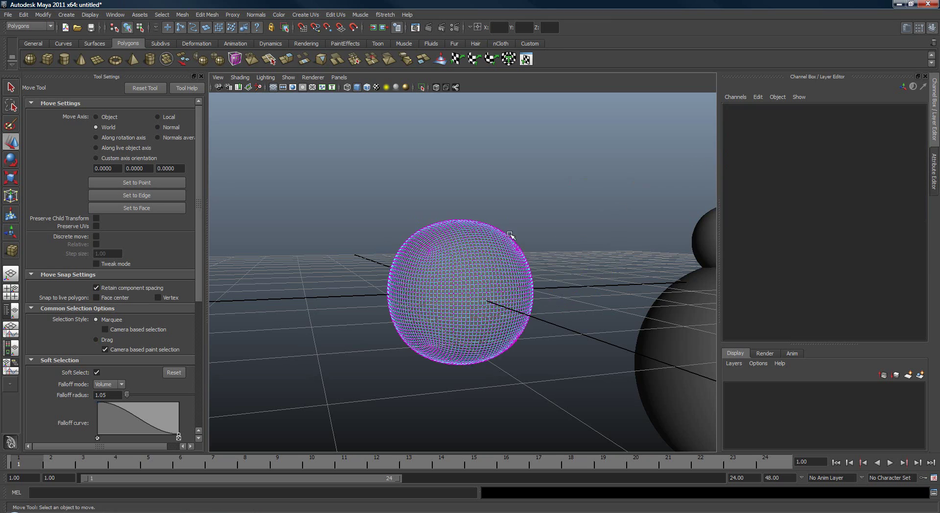
Try pulling a soft-selected vertex on the sphere's upper side outward, and undo the move.
{"action": "left_click", "coordinate": [504, 230]}
{"action": "right_click_drag", "start_coordinate": [507, 232], "coordinate": [563, 245], "text": "alt"}
{"action": "left_click_drag", "start_coordinate": [562, 244], "coordinate": [543, 230], "text": "alt"}
{"action": "middle_click_drag", "start_coordinate": [500, 301], "coordinate": [583, 191]}
{"action": "key", "text": "ctrl+z"}
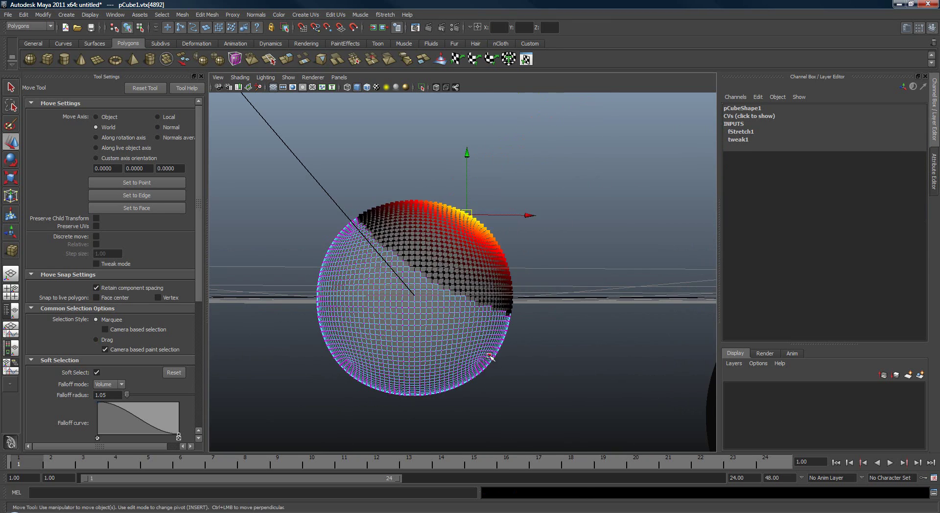
Push a soft-selected vertex on the sphere's lower side inward to form a dent.
{"action": "left_click", "coordinate": [490, 356]}
{"action": "middle_click_drag", "start_coordinate": [354, 274], "coordinate": [344, 244]}
{"action": "left_click_drag", "start_coordinate": [367, 264], "coordinate": [338, 240], "text": "alt"}
{"action": "mouse_move", "coordinate": [340, 263]}
{"action": "middle_mouse_down"}
{"action": "mouse_move", "coordinate": [344, 309]}
{"action": "mouse_move", "coordinate": [345, 263]}
{"action": "middle_mouse_up"}
{"action": "left_click_drag", "start_coordinate": [344, 262], "coordinate": [377, 210], "text": "alt"}
{"action": "right_click_drag", "start_coordinate": [321, 162], "coordinate": [347, 150], "text": "alt"}
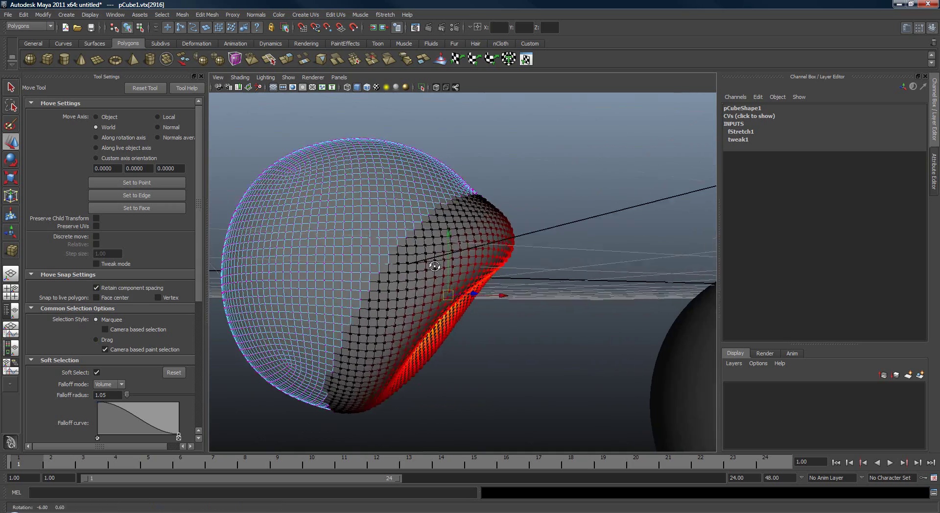
{"action": "middle_click_drag", "start_coordinate": [347, 150], "coordinate": [375, 176], "text": "alt"}
Pull a soft-selected vertex at the top of the ball upward into a tall peak.
{"action": "left_click", "coordinate": [353, 171]}
{"action": "middle_click_drag", "start_coordinate": [373, 213], "coordinate": [365, 114]}
{"action": "left_click_drag", "start_coordinate": [558, 256], "coordinate": [606, 271], "text": "alt"}
{"action": "left_click_drag", "start_coordinate": [646, 184], "coordinate": [633, 187], "text": "alt"}
Display fStretch1's Tension Based attributes and lower the ball's peak slightly.
{"action": "key", "text": "ctrl+a"}
{"action": "left_click_drag", "start_coordinate": [924, 268], "coordinate": [924, 235]}
{"action": "mouse_move", "coordinate": [574, 227]}
{"action": "left_mouse_down", "text": "alt"}
{"action": "mouse_move", "coordinate": [580, 237]}
{"action": "mouse_move", "coordinate": [563, 242]}
{"action": "left_mouse_up", "text": "alt"}
{"action": "middle_click_drag", "start_coordinate": [563, 242], "coordinate": [555, 220]}
{"action": "right_click_drag", "start_coordinate": [555, 220], "coordinate": [570, 232], "text": "alt"}
{"action": "middle_click_drag", "start_coordinate": [516, 220], "coordinate": [537, 229], "text": "alt"}
{"action": "left_click_drag", "start_coordinate": [538, 229], "coordinate": [555, 231], "text": "alt"}
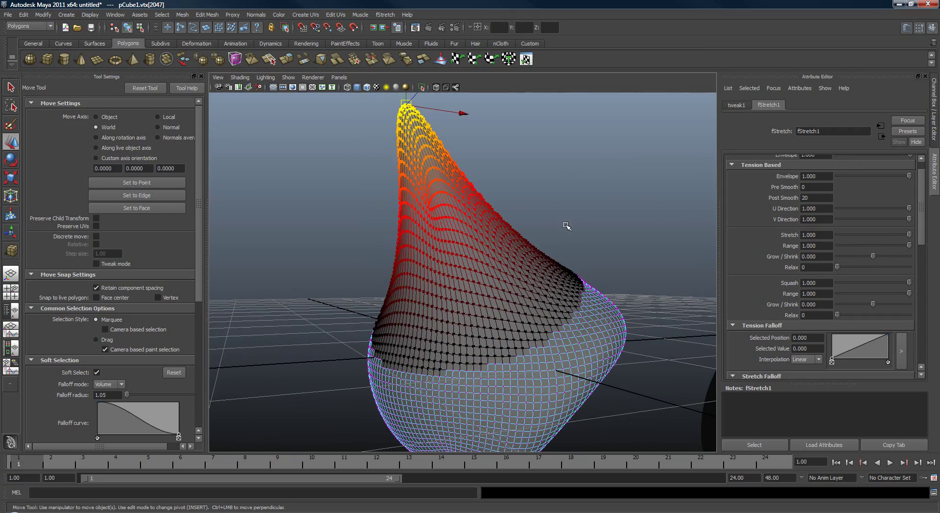
{"action": "middle_click_drag", "start_coordinate": [557, 249], "coordinate": [572, 290]}
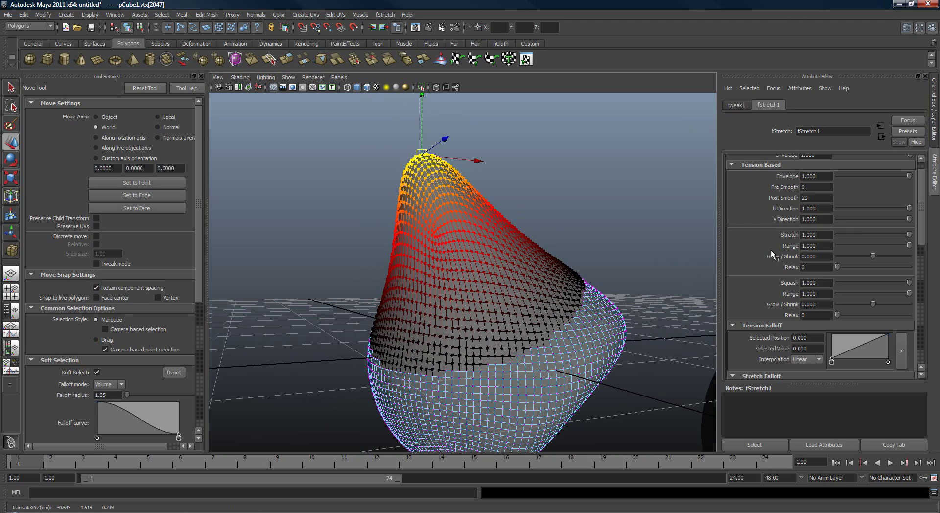
Try fStretch1 Stretch values of 1.257 and 1.556, and set Stretch back to 1.
{"action": "left_click_drag", "start_coordinate": [810, 234], "coordinate": [878, 248], "text": "ctrl"}
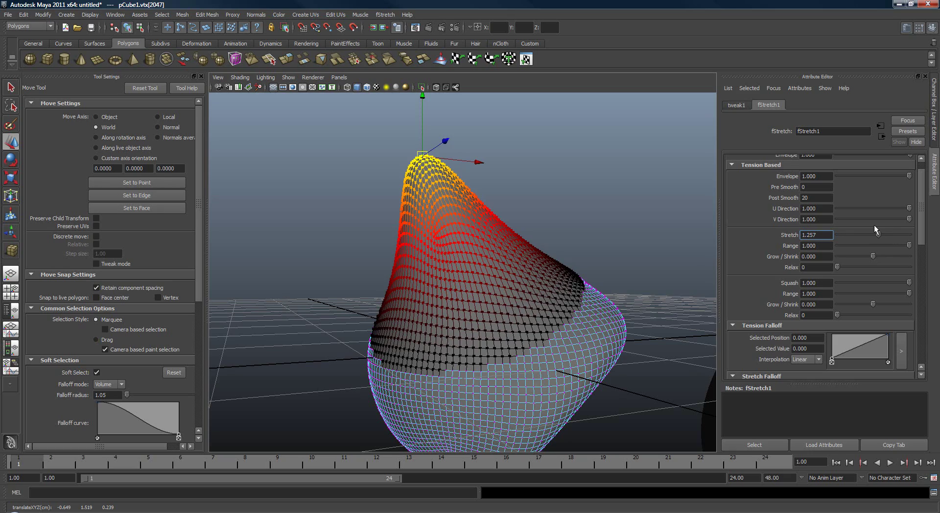
{"action": "mouse_move", "coordinate": [878, 234]}
{"action": "left_mouse_down"}
{"action": "mouse_move", "coordinate": [903, 239]}
{"action": "mouse_move", "coordinate": [847, 239]}
{"action": "mouse_move", "coordinate": [888, 242]}
{"action": "left_mouse_up"}
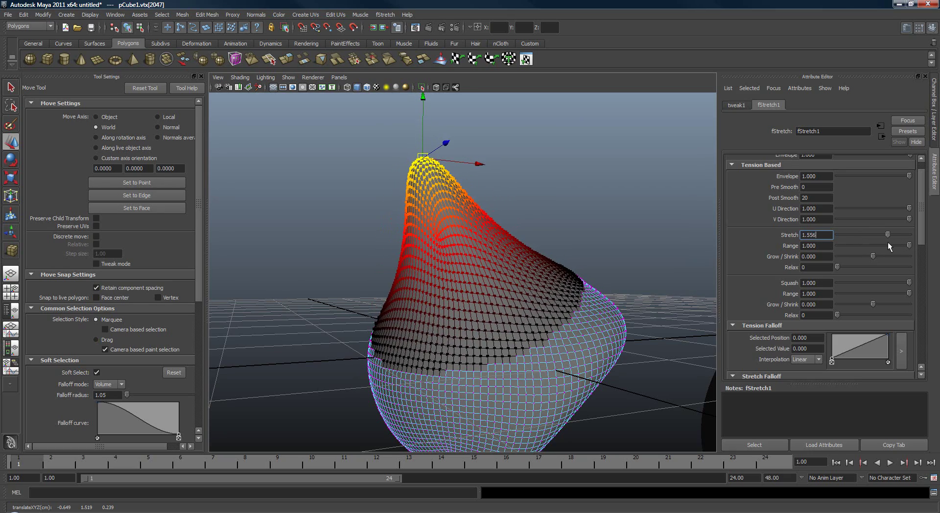
{"action": "left_click_drag", "start_coordinate": [823, 235], "coordinate": [783, 235]}
{"action": "type", "text": "1"}
{"action": "key", "text": "Return"}
Inspect the stretched peak from several angles and move its soft-selected vertex further down.
{"action": "mouse_move", "coordinate": [621, 260]}
{"action": "left_mouse_down", "text": "alt"}
{"action": "mouse_move", "coordinate": [604, 249]}
{"action": "mouse_move", "coordinate": [631, 247]}
{"action": "left_mouse_up", "text": "alt"}
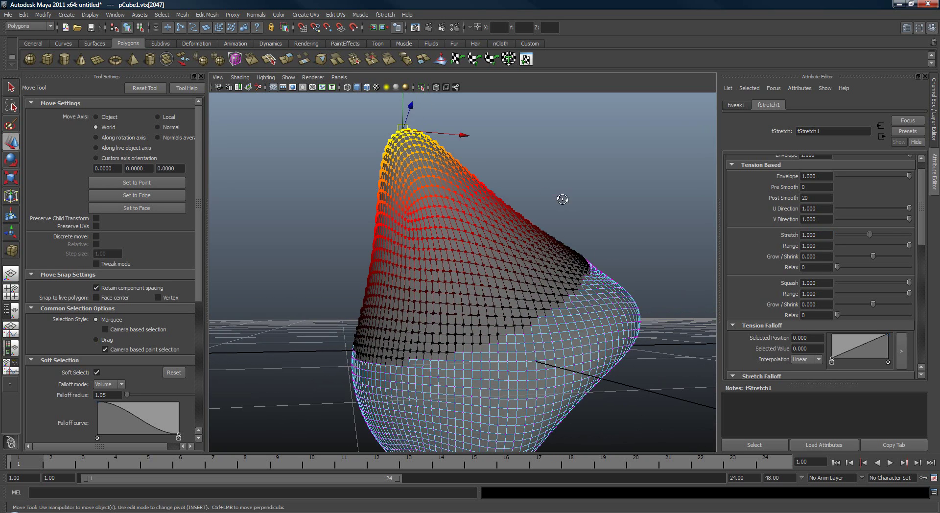
{"action": "left_click_drag", "start_coordinate": [562, 199], "coordinate": [555, 223], "text": "alt"}
{"action": "left_click_drag", "start_coordinate": [488, 214], "coordinate": [469, 221], "text": "alt"}
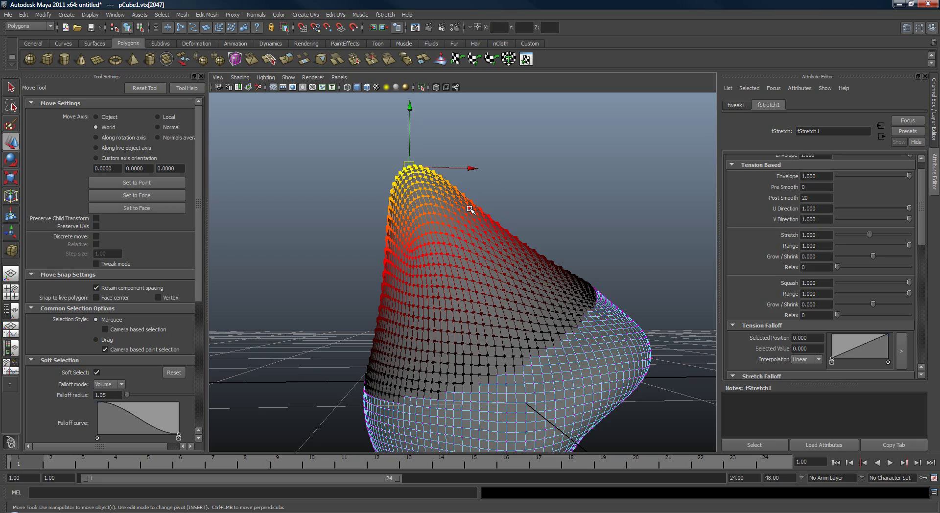
{"action": "middle_click_drag", "start_coordinate": [495, 226], "coordinate": [489, 217], "text": "alt"}
{"action": "right_click_drag", "start_coordinate": [529, 219], "coordinate": [503, 216], "text": "alt"}
{"action": "middle_click_drag", "start_coordinate": [503, 215], "coordinate": [526, 306], "text": "alt"}
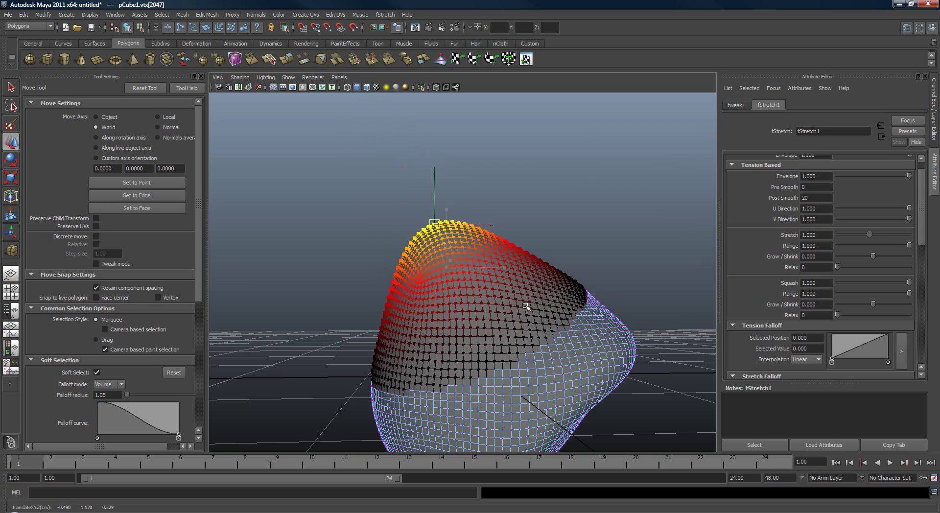
Try a stretch Range of 0.151 and move the peak vertex to test the response.
{"action": "left_click_drag", "start_coordinate": [908, 245], "coordinate": [848, 248]}
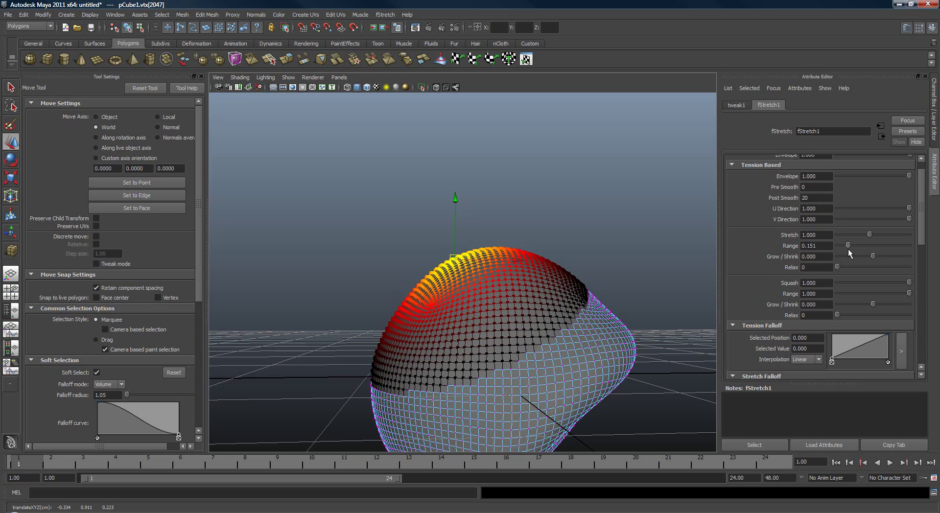
{"action": "middle_click_drag", "start_coordinate": [503, 294], "coordinate": [526, 305], "text": "alt"}
{"action": "mouse_move", "coordinate": [563, 374]}
{"action": "middle_mouse_down"}
{"action": "mouse_move", "coordinate": [539, 354]}
{"action": "mouse_move", "coordinate": [539, 368]}
{"action": "mouse_move", "coordinate": [551, 366]}
{"action": "middle_mouse_up"}
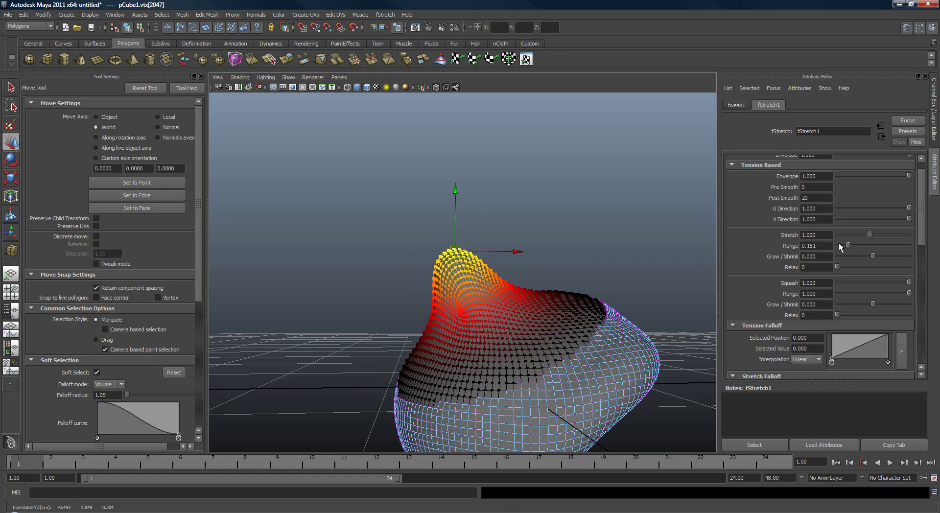
Try a stretch Range of 3, pull the peak far outward to test it, and undo the moves.
{"action": "double_click", "coordinate": [829, 243]}
{"action": "type", "text": "3"}
{"action": "key", "text": "Return"}
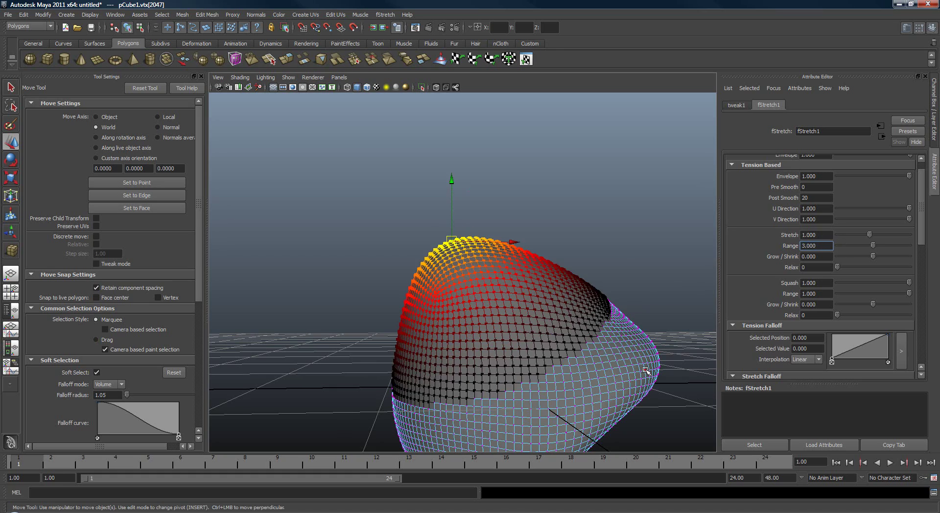
{"action": "middle_click_drag", "start_coordinate": [624, 335], "coordinate": [535, 190]}
{"action": "scroll", "coordinate": [527, 294], "scroll_direction": "down", "scroll_amount": 5}
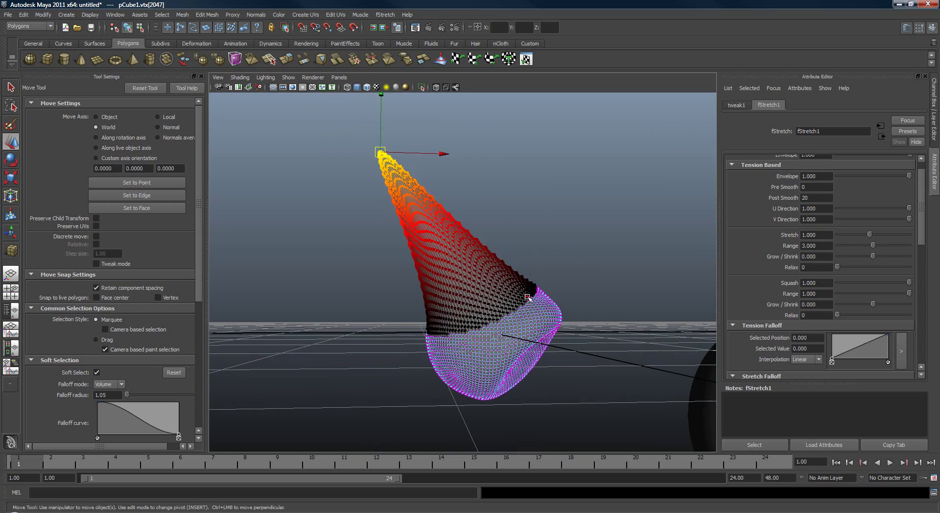
{"action": "middle_click_drag", "start_coordinate": [527, 294], "coordinate": [466, 229]}
{"action": "key", "text": "z"}
{"action": "key", "text": "z"}
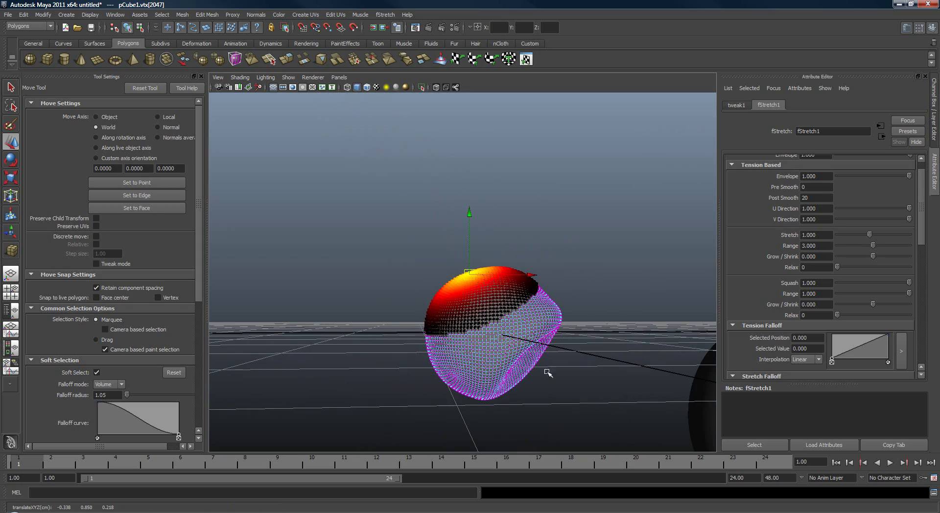
Try a stretch Range of 1 and raise the top vertex to check the stretch effect.
{"action": "right_click_drag", "start_coordinate": [547, 372], "coordinate": [641, 348], "text": "alt"}
{"action": "left_click_drag", "start_coordinate": [820, 249], "coordinate": [736, 248]}
{"action": "type", "text": "1"}
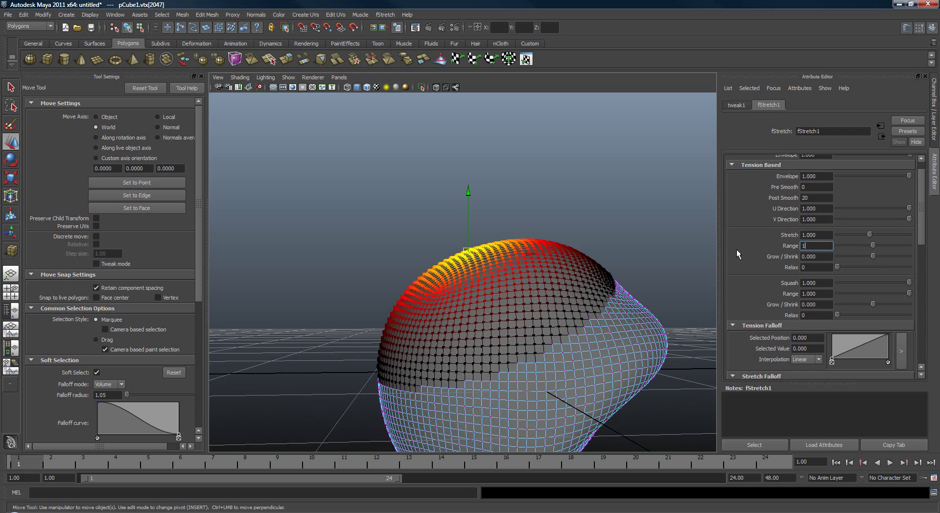
{"action": "key", "text": "Return"}
{"action": "middle_click_drag", "start_coordinate": [573, 325], "coordinate": [554, 289]}
Set the stretch Range to 0.7 and shift the top vertex sideways to test it.
{"action": "double_click", "coordinate": [811, 246]}
{"action": "type", "text": ".7"}
{"action": "key", "text": "Return"}
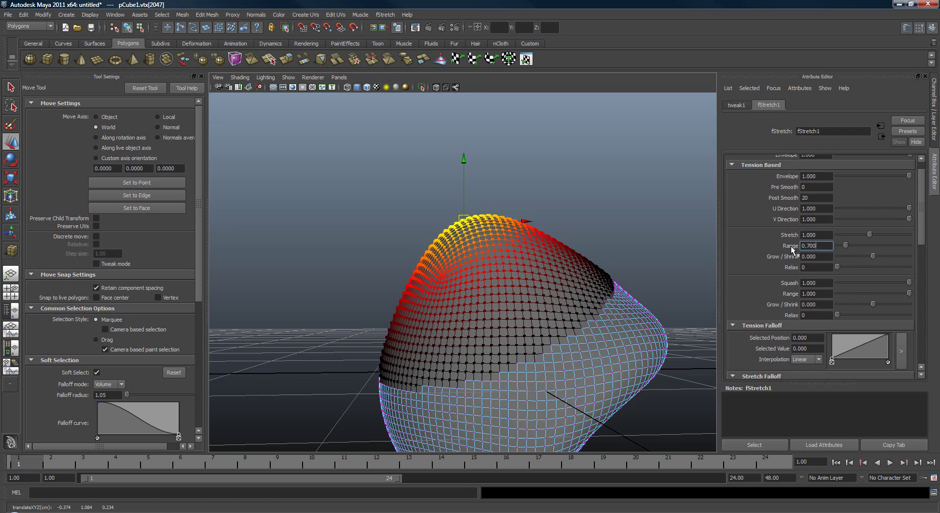
{"action": "middle_click_drag", "start_coordinate": [521, 338], "coordinate": [494, 342]}
{"action": "middle_click_drag", "start_coordinate": [495, 342], "coordinate": [471, 287], "text": "alt"}
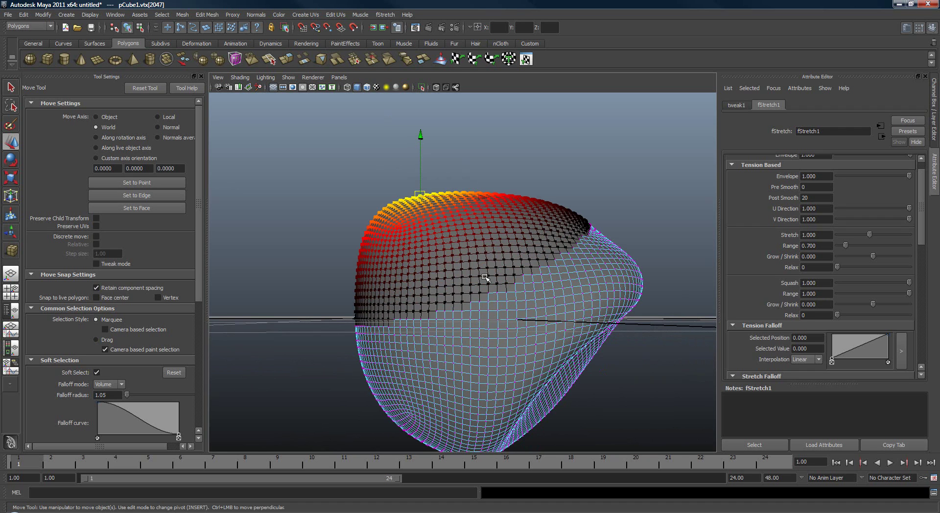
Push the soft-selected top vertex down into the ball to squash its upper side.
{"action": "mouse_move", "coordinate": [504, 243]}
{"action": "left_mouse_down", "text": "alt"}
{"action": "mouse_move", "coordinate": [558, 275]}
{"action": "mouse_move", "coordinate": [504, 260]}
{"action": "left_mouse_up", "text": "alt"}
{"action": "middle_click_drag", "start_coordinate": [504, 260], "coordinate": [521, 277]}
{"action": "middle_click_drag", "start_coordinate": [565, 311], "coordinate": [483, 287]}
{"action": "middle_click_drag", "start_coordinate": [559, 291], "coordinate": [558, 319]}
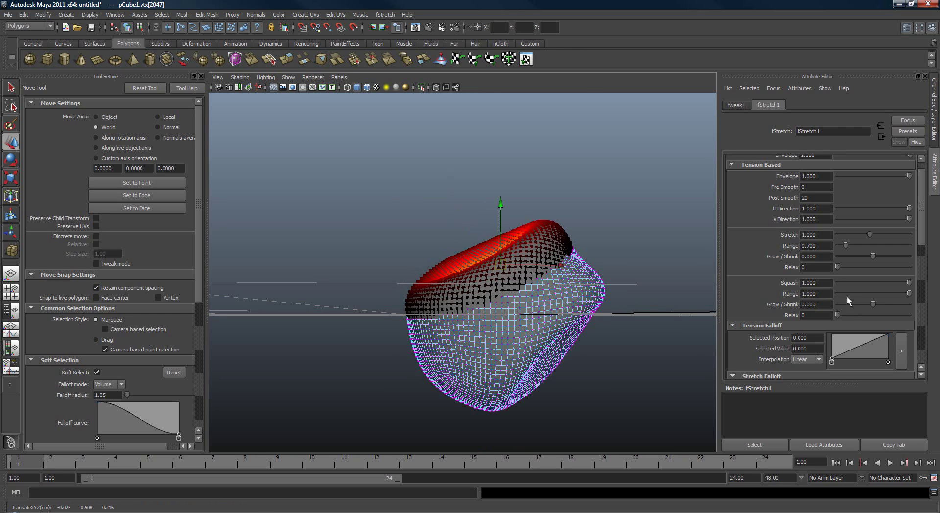
Set the squash Range to 0.558 and move the top vertex to test the squash effect.
{"action": "left_click_drag", "start_coordinate": [909, 293], "coordinate": [877, 293]}
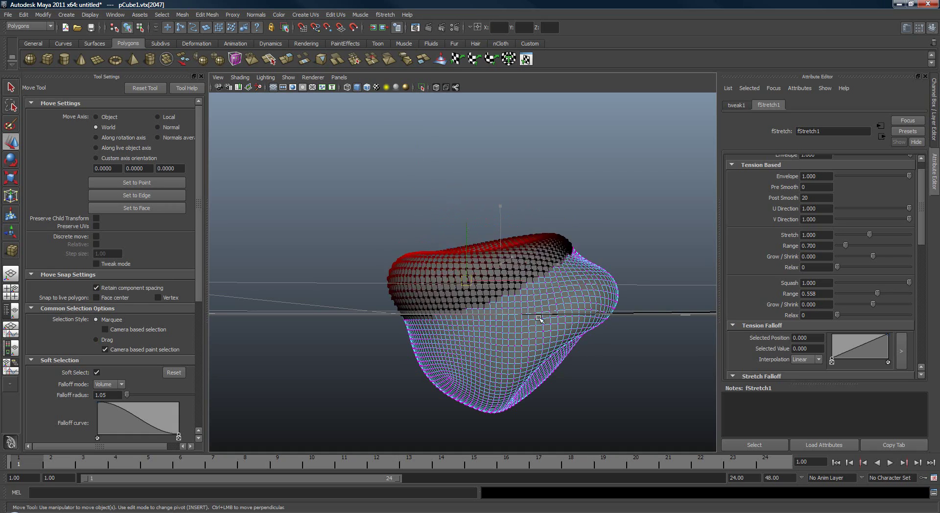
{"action": "middle_click_drag", "start_coordinate": [471, 238], "coordinate": [529, 341]}
{"action": "middle_click_drag", "start_coordinate": [515, 257], "coordinate": [543, 319]}
Marquee-select vertices on the side of the ball and move them with soft selection.
{"action": "left_click_drag", "start_coordinate": [487, 333], "coordinate": [431, 331], "text": "alt"}
{"action": "middle_click_drag", "start_coordinate": [524, 369], "coordinate": [543, 373]}
{"action": "left_click_drag", "start_coordinate": [603, 237], "coordinate": [638, 318]}
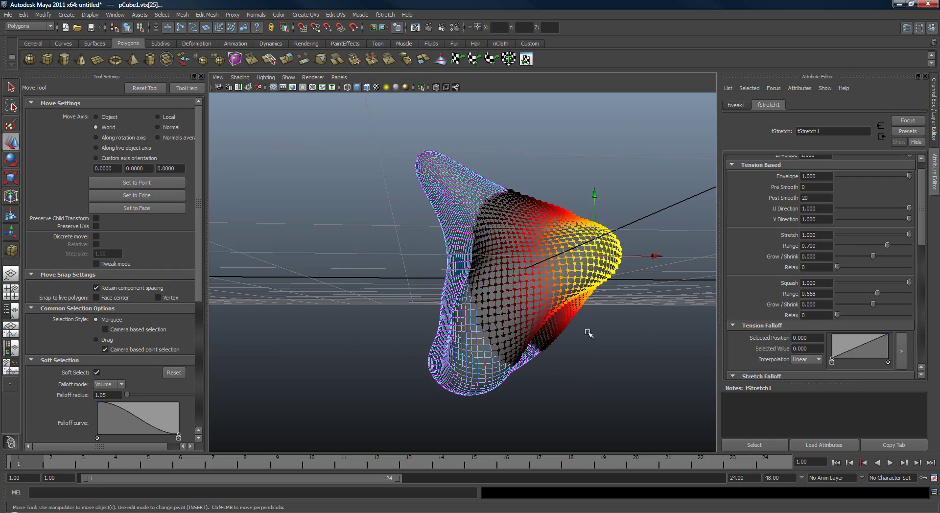
{"action": "left_click_drag", "start_coordinate": [534, 333], "coordinate": [592, 344], "text": "alt"}
{"action": "middle_click_drag", "start_coordinate": [592, 344], "coordinate": [551, 366]}
{"action": "middle_click_drag", "start_coordinate": [627, 337], "coordinate": [573, 352]}
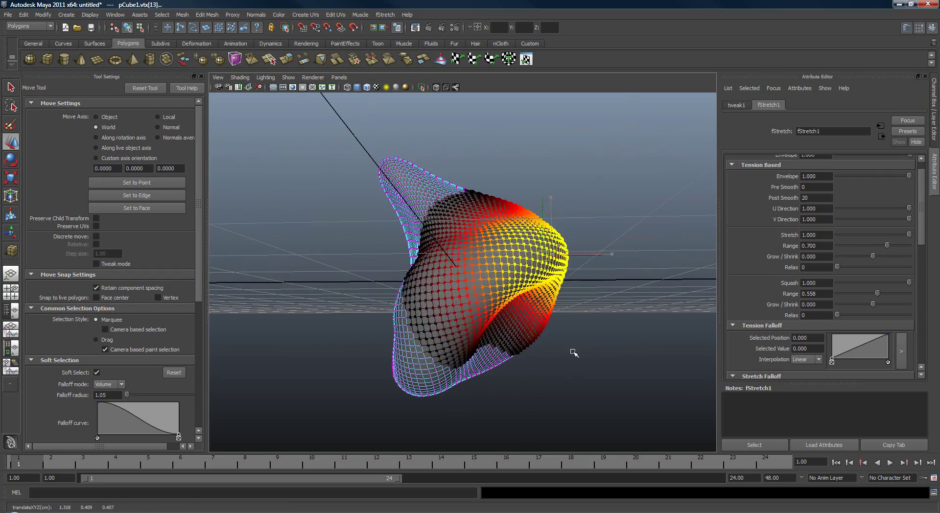
Select vertices on another side of the ball and shift them to reshape that area.
{"action": "left_click_drag", "start_coordinate": [567, 353], "coordinate": [489, 369], "text": "alt"}
{"action": "left_click", "coordinate": [524, 234]}
{"action": "middle_click_drag", "start_coordinate": [506, 336], "coordinate": [488, 346]}
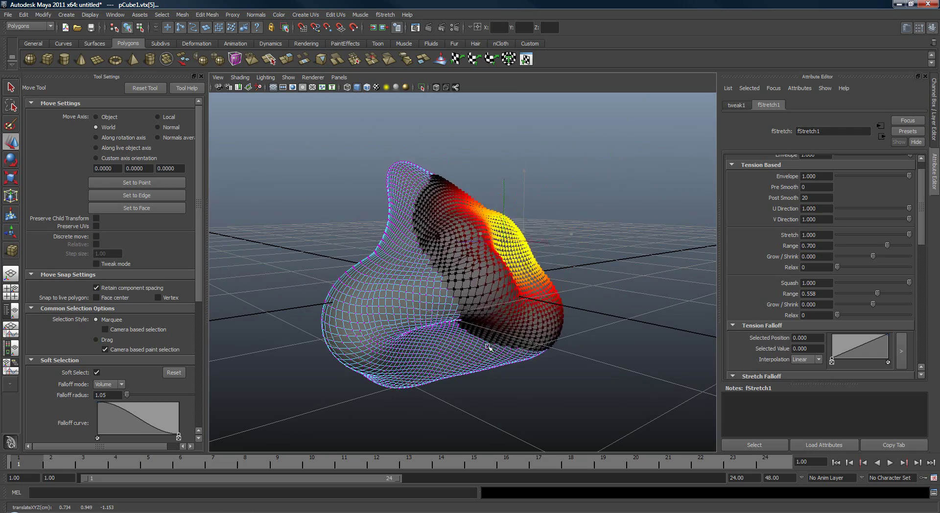
Displace a further soft-selected vertex on the ball and examine the deformed shape beside fStretch1's Deformations settings.
{"action": "left_click_drag", "start_coordinate": [483, 338], "coordinate": [412, 361], "text": "alt"}
{"action": "middle_click_drag", "start_coordinate": [411, 361], "coordinate": [441, 332]}
{"action": "left_click_drag", "start_coordinate": [558, 328], "coordinate": [519, 331], "text": "alt"}
{"action": "right_click_drag", "start_coordinate": [519, 331], "coordinate": [524, 330], "text": "alt"}
{"action": "left_click_drag", "start_coordinate": [524, 331], "coordinate": [604, 307], "text": "alt"}
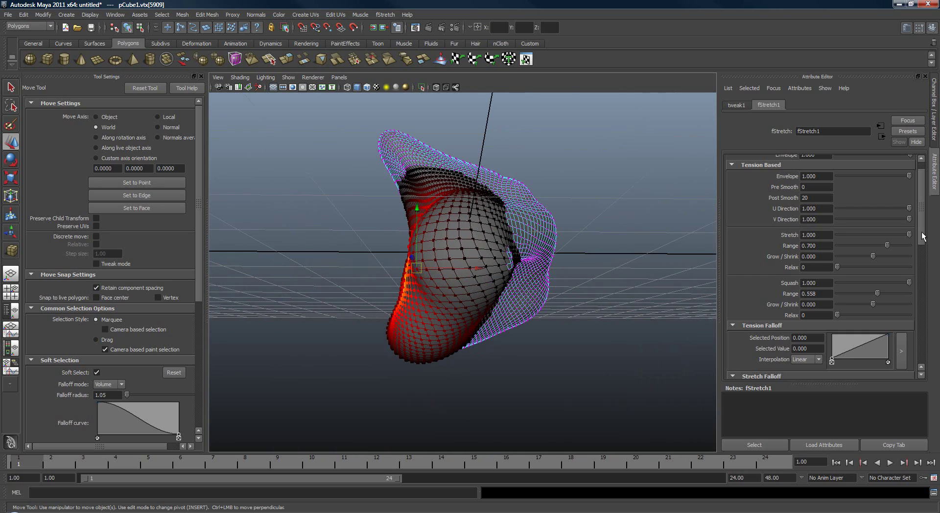
{"action": "left_click_drag", "start_coordinate": [922, 237], "coordinate": [928, 203]}
{"action": "left_click_drag", "start_coordinate": [581, 272], "coordinate": [674, 283], "text": "alt"}
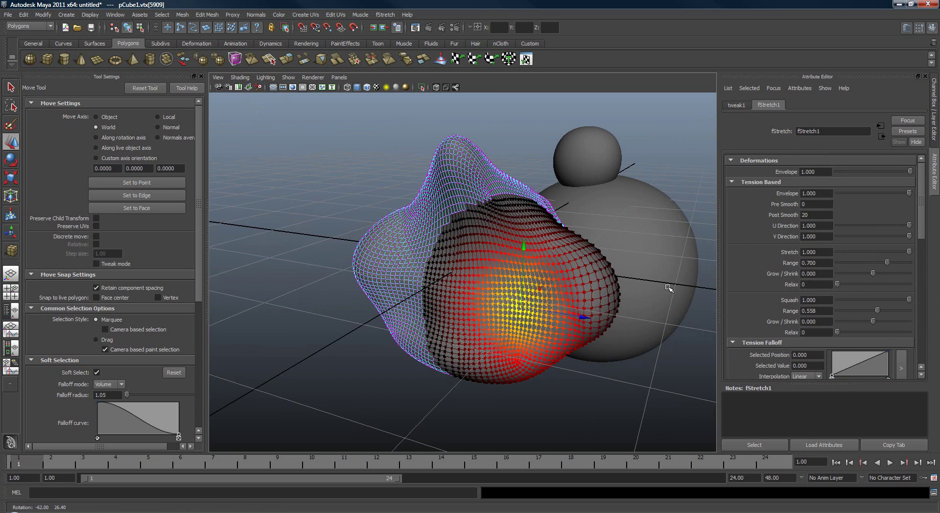